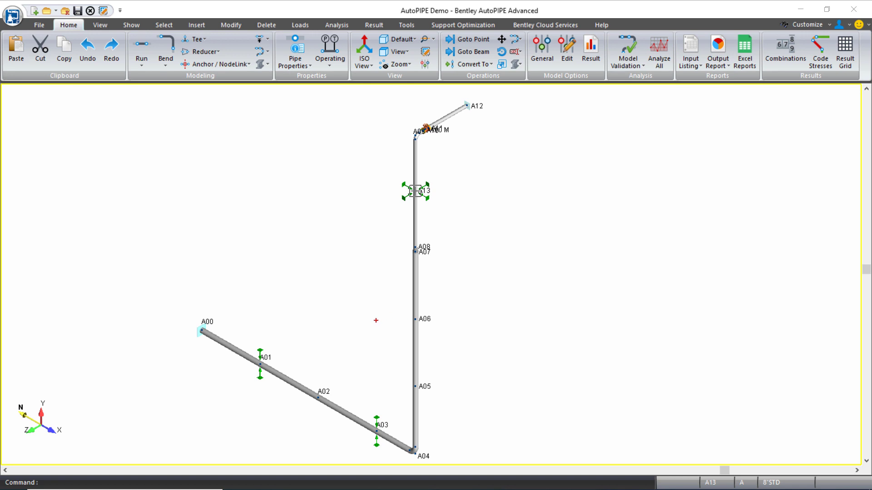
- Mark up the A06 riser and A00–A03 run, clear the marks, then zoom in on A04
drag(376, 320, 556, 309)
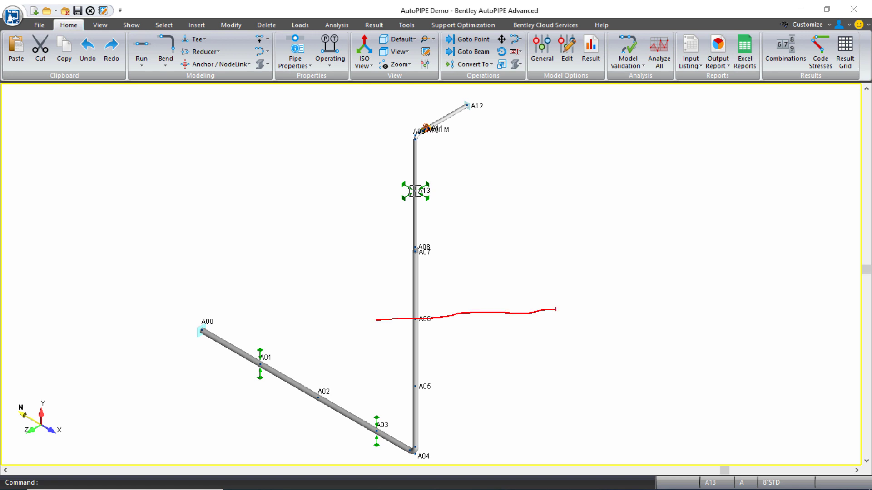
mouse_move(433, 357)
mouse_down()
mouse_move(295, 312)
mouse_move(186, 318)
mouse_move(364, 422)
mouse_move(441, 420)
mouse_move(402, 350)
mouse_up()
key(Escape)
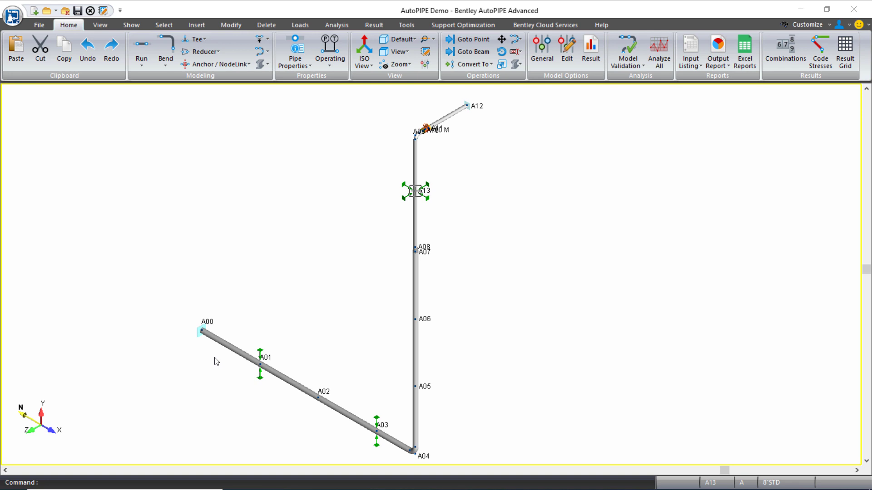
click(415, 447)
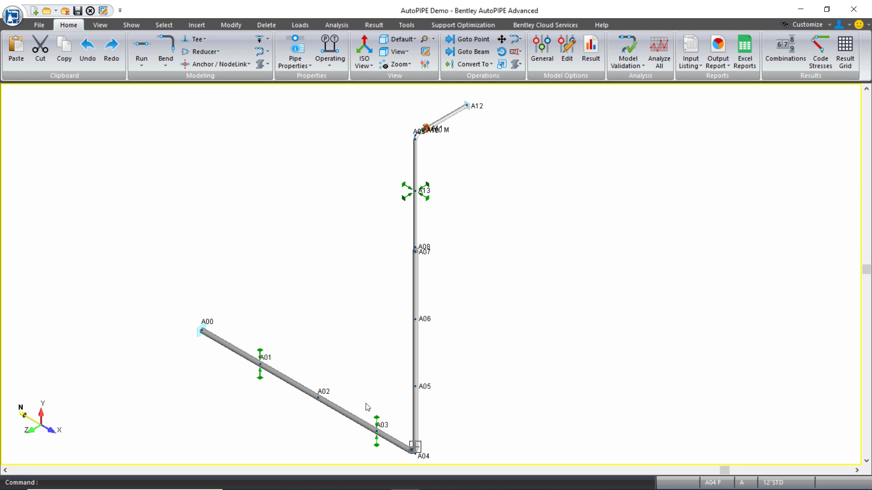
scroll(456, 436, up, 5)
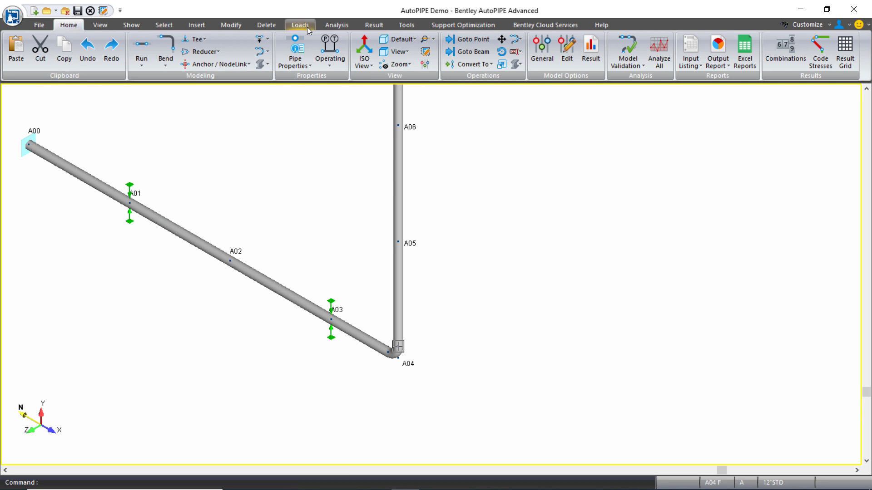
click(411, 25)
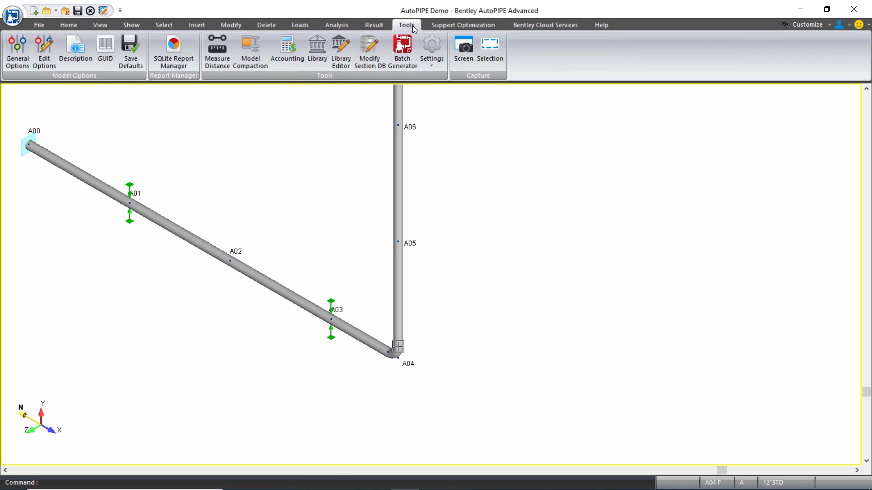
click(217, 50)
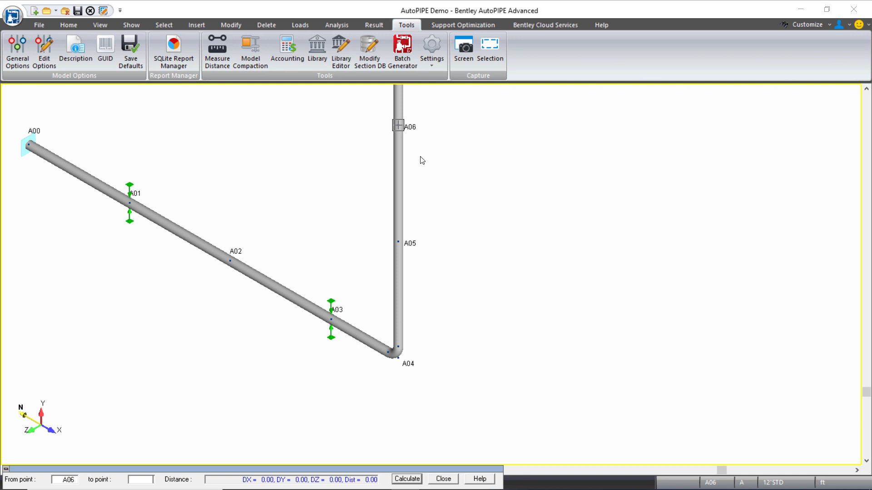
click(400, 347)
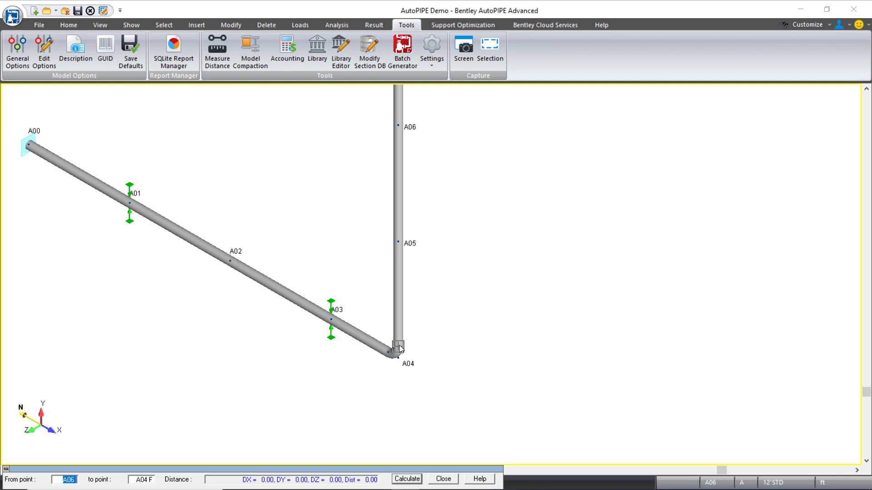
click(406, 478)
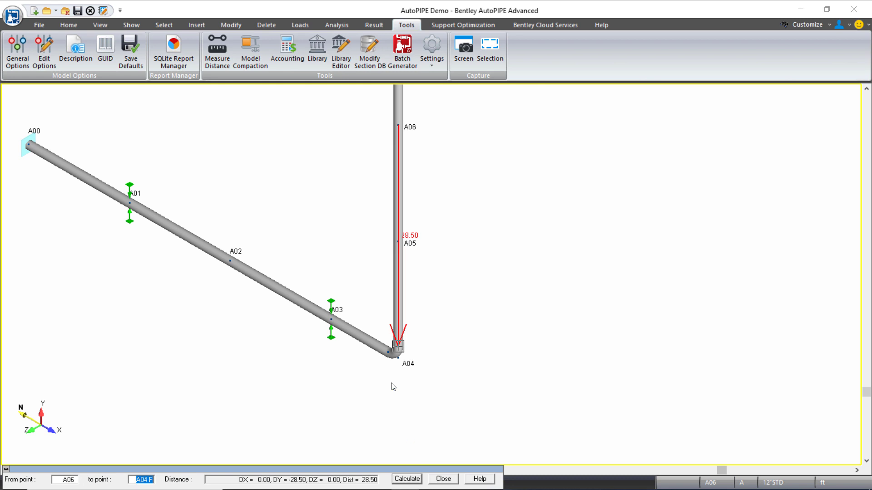
click(388, 356)
click(406, 479)
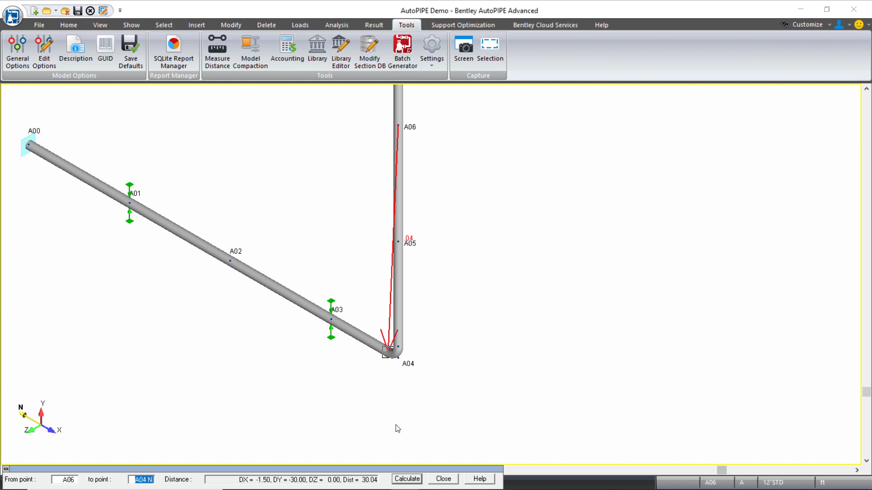
click(453, 482)
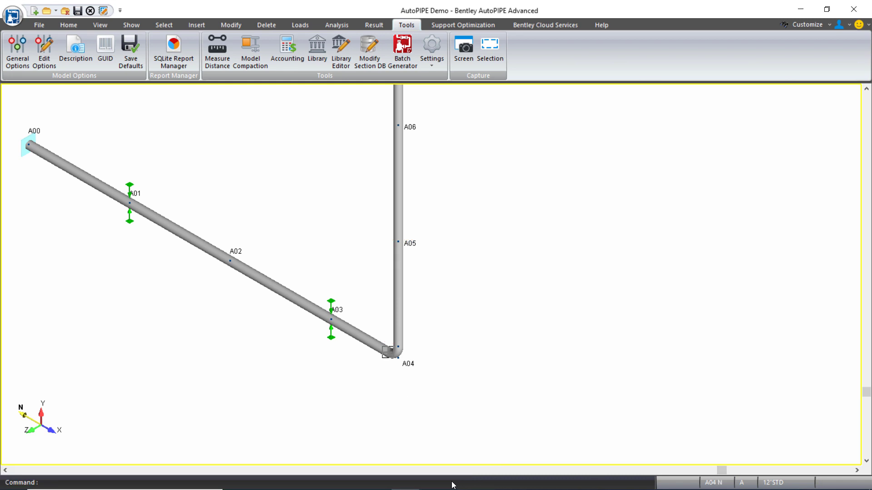
- Select the vertical range A06 to A04 and start a new soil named V1
click(398, 125)
shift+click(399, 345)
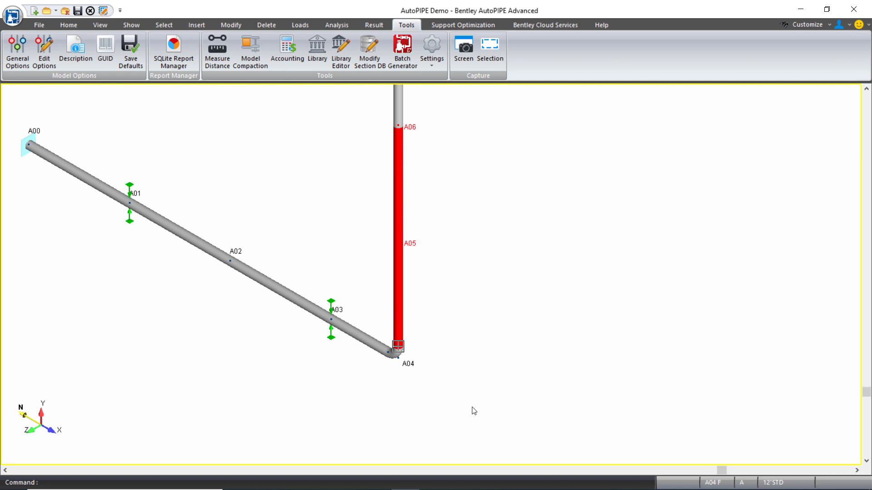
click(197, 25)
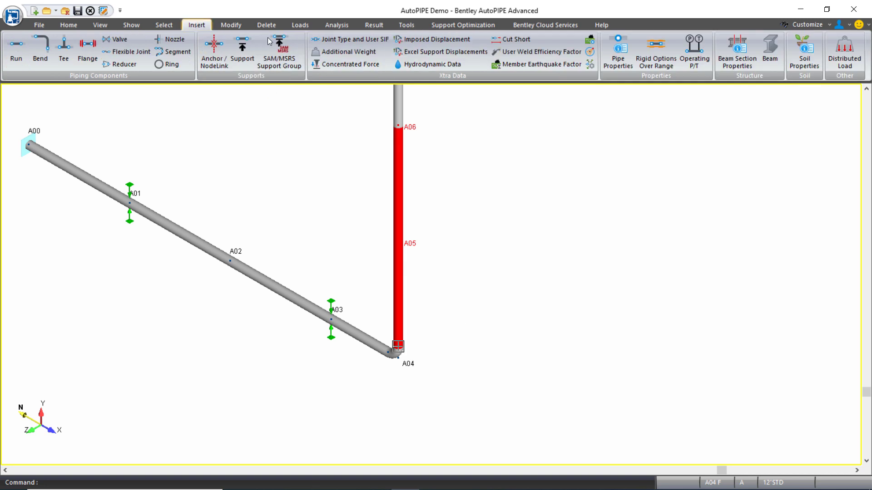
click(804, 64)
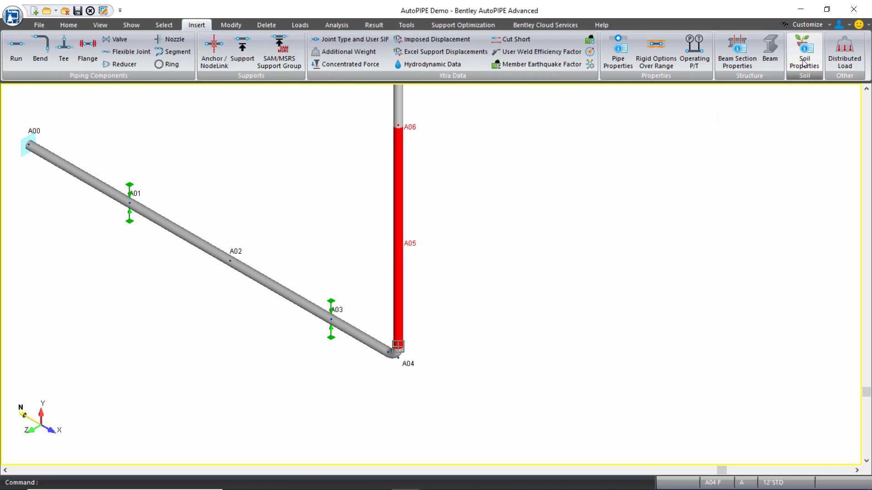
text(M)
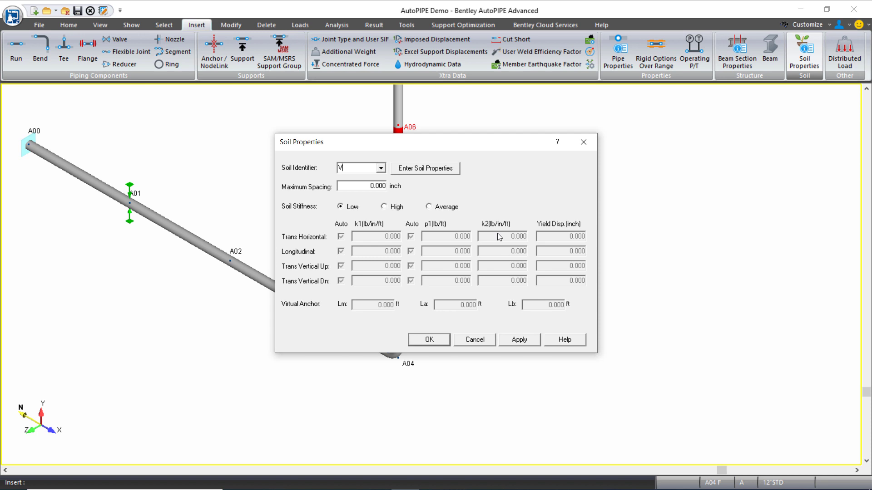
text(1)
- Switch soil V1 to the User calculation method and check the default 1000 k1 and p1 values
click(425, 168)
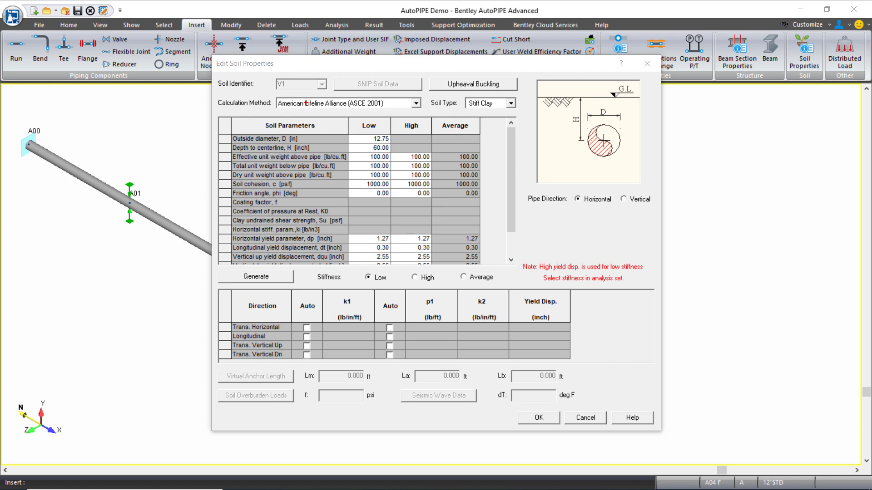
click(415, 103)
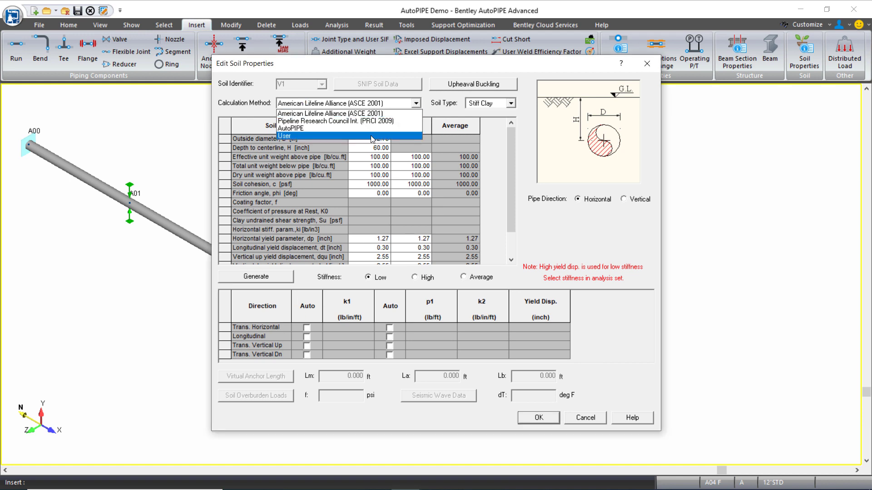
click(371, 136)
click(347, 336)
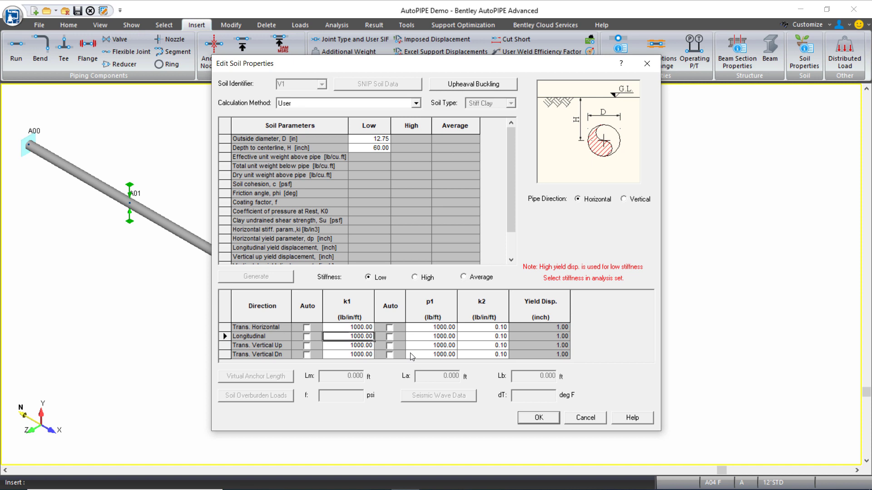
click(429, 347)
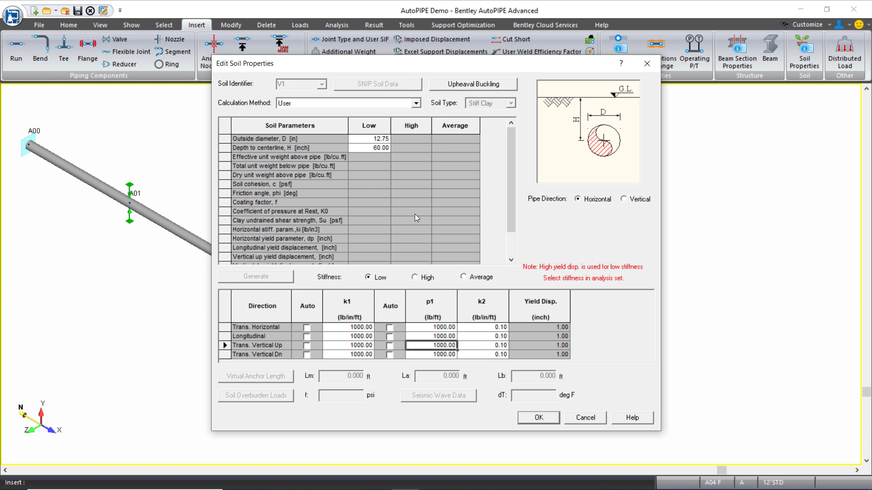
click(334, 106)
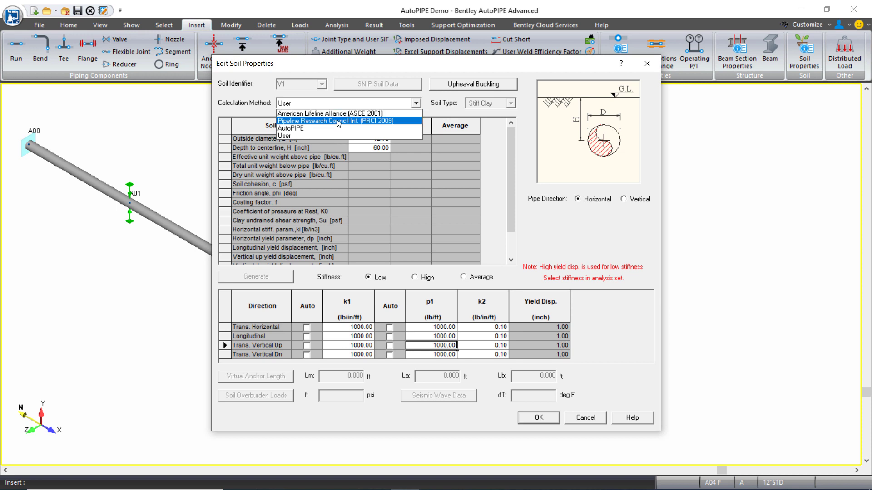
- Set soil V1 to PRCI 2009 with Medium Sand soil and vertical pipe direction
click(338, 121)
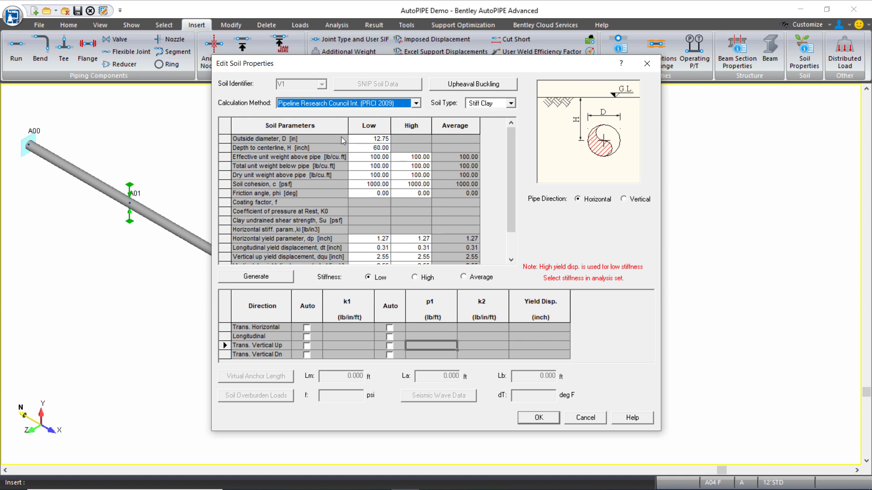
click(511, 103)
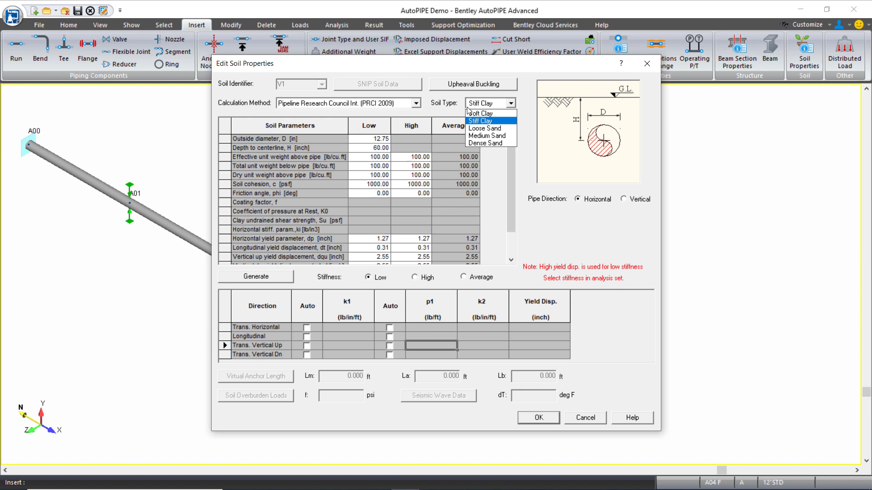
click(495, 135)
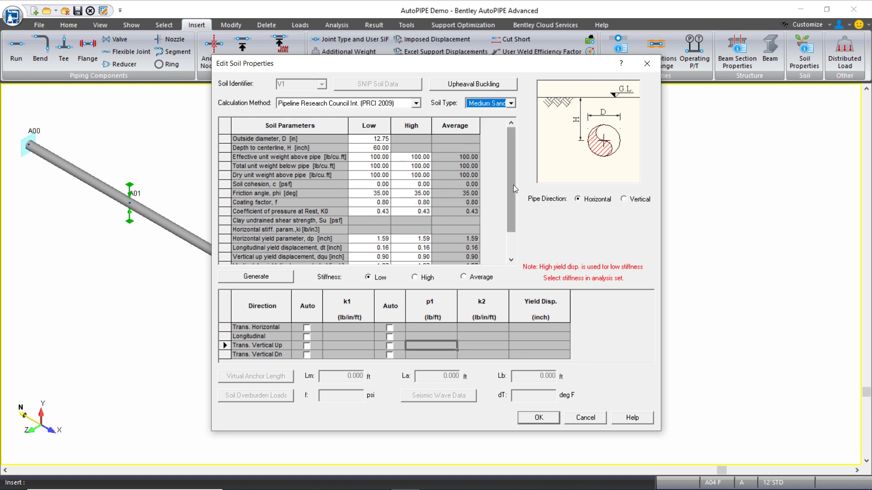
click(623, 199)
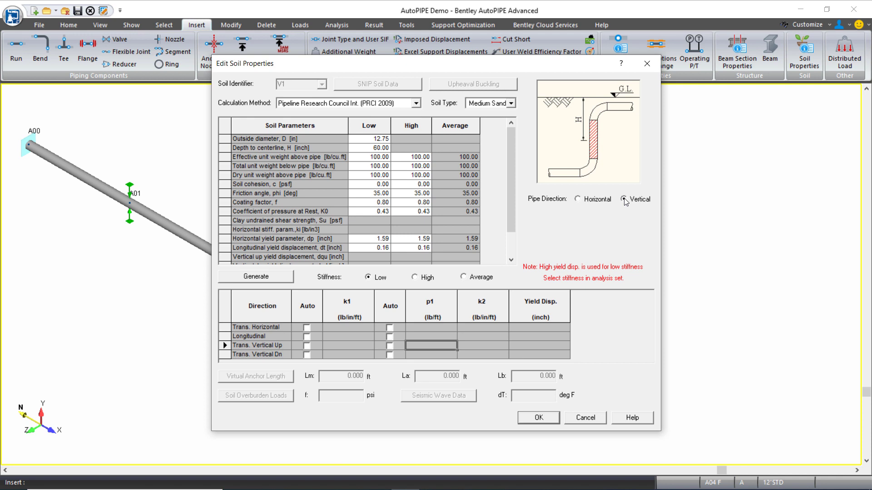
- Review the Low, High and Average columns of the soil parameter table
click(377, 127)
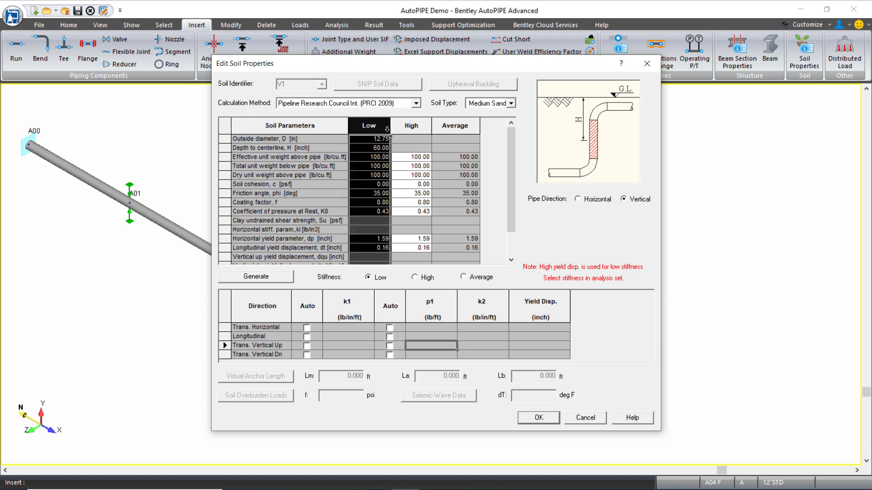
click(411, 126)
click(450, 127)
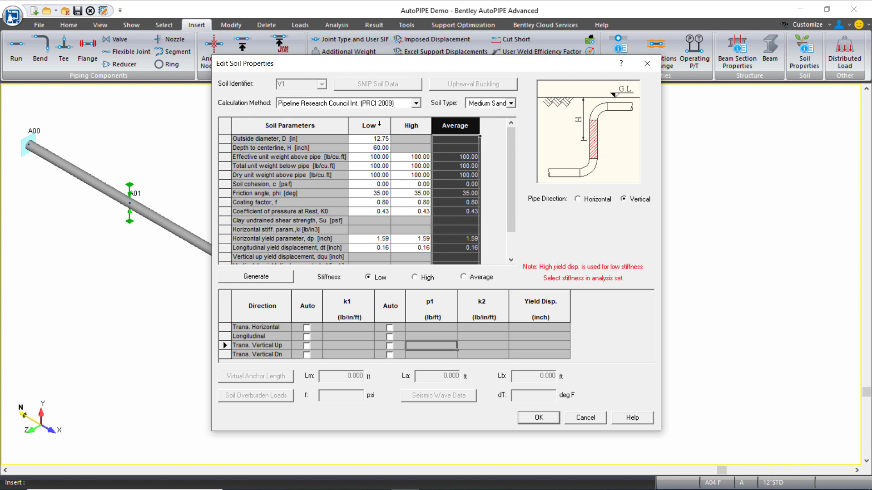
click(379, 126)
click(411, 126)
click(454, 125)
click(224, 130)
click(225, 130)
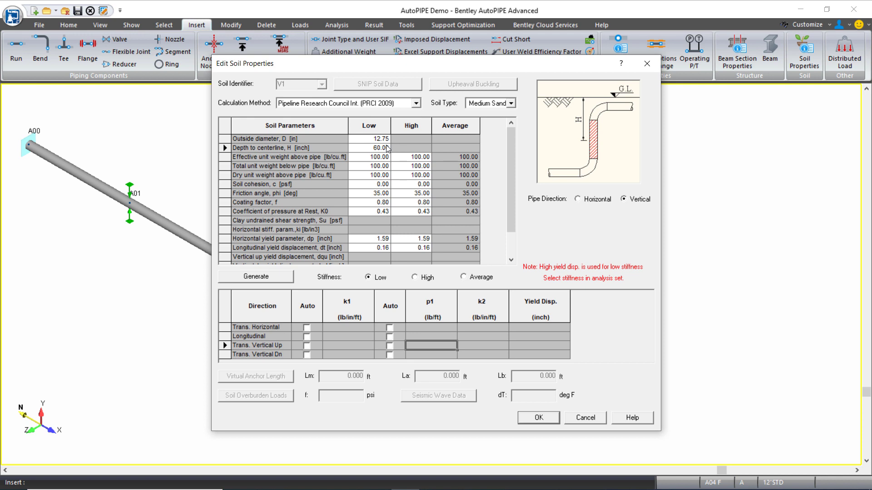
- Set the Low depth to centerline to 171 in, generate V1's springs and accept
click(388, 148)
text(171)
key(Tab)
click(256, 277)
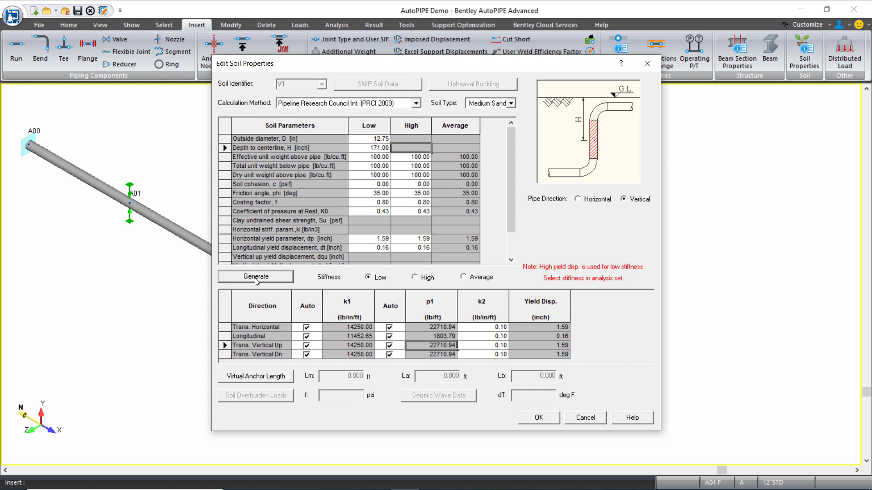
click(538, 418)
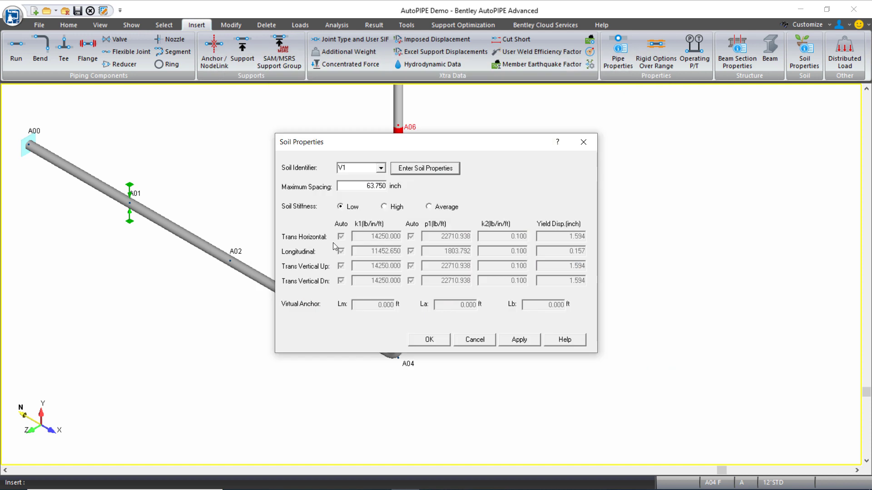
- Assign V1 to the vertical pipe, then select A00 to A04 and start a new soil H1
click(430, 340)
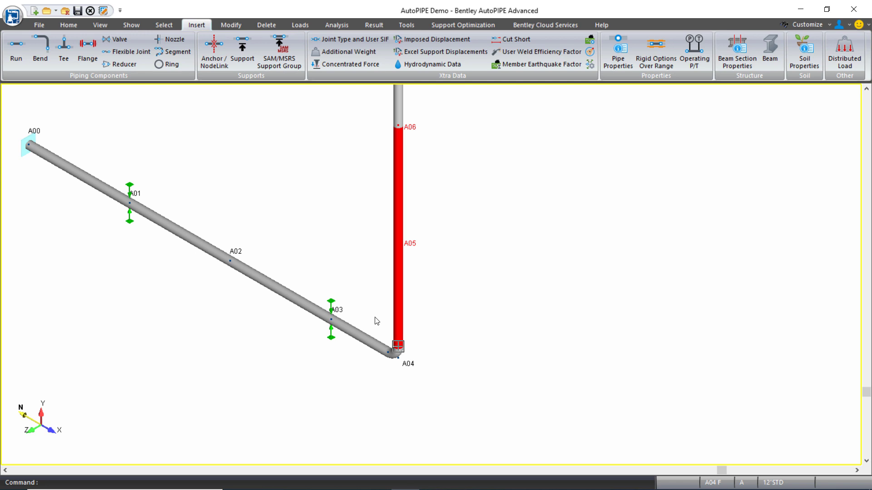
click(28, 146)
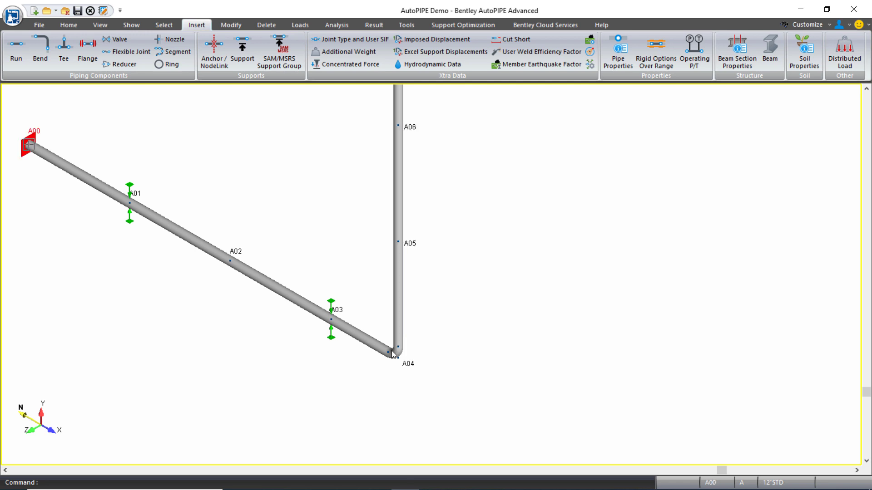
shift+click(394, 349)
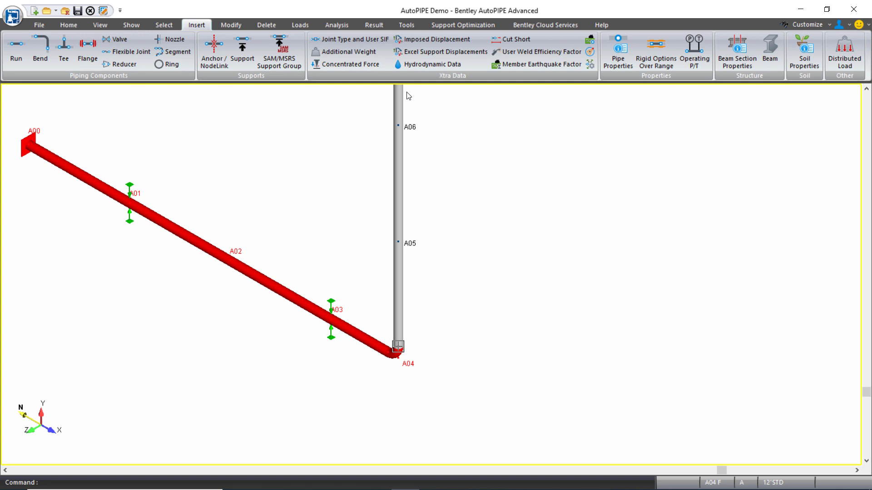
click(804, 54)
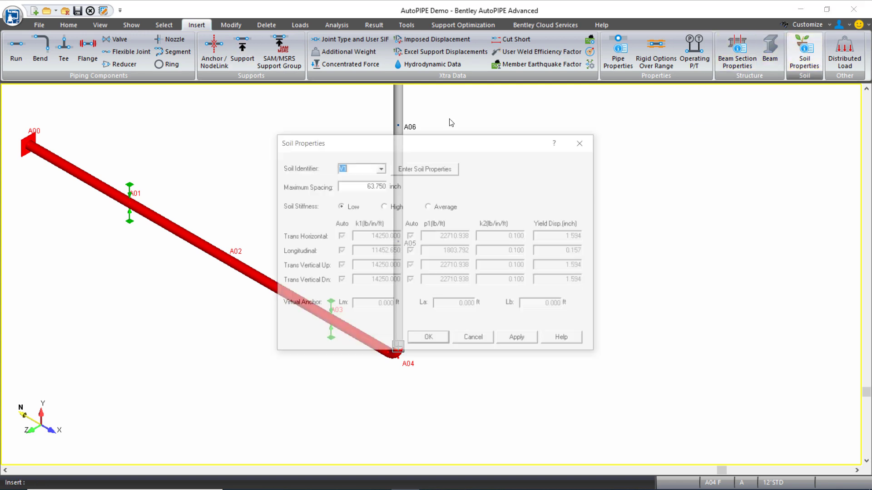
click(381, 168)
click(382, 168)
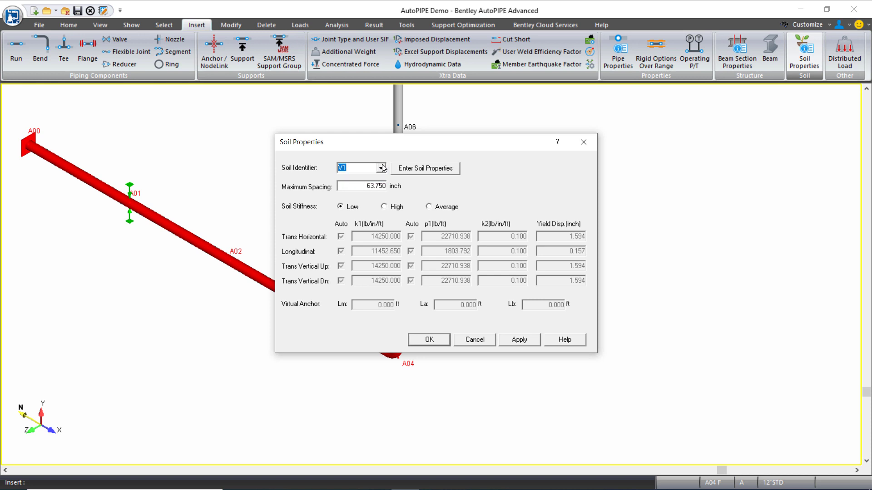
text(H1)
- Set soil H1 to PRCI 2009, Medium Sand and horizontal pipe direction, then edit the Low depth
click(415, 171)
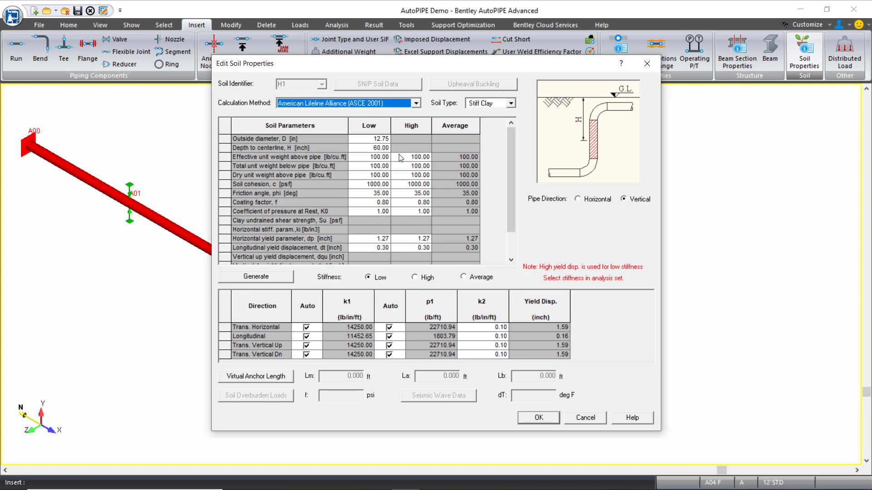
click(511, 103)
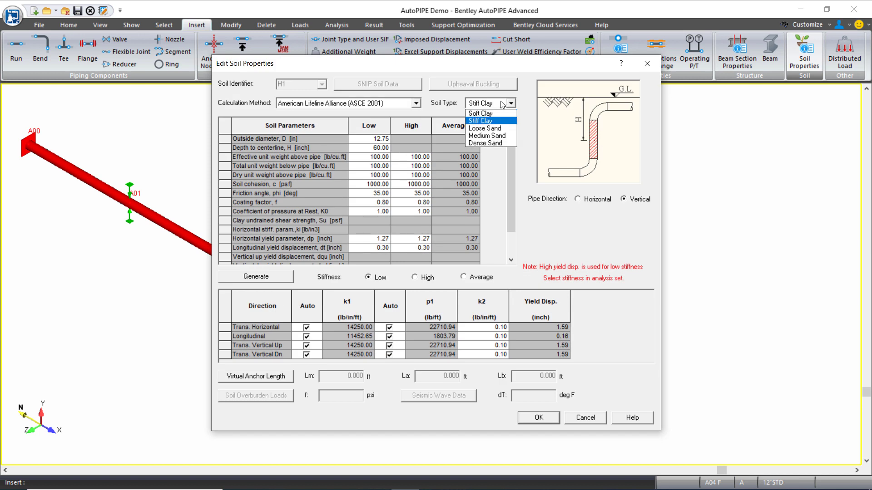
click(483, 112)
click(416, 104)
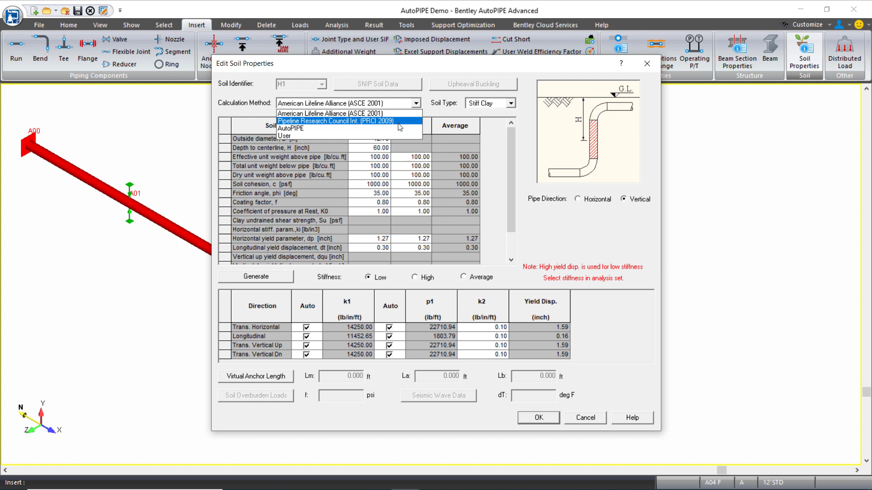
click(399, 123)
click(499, 104)
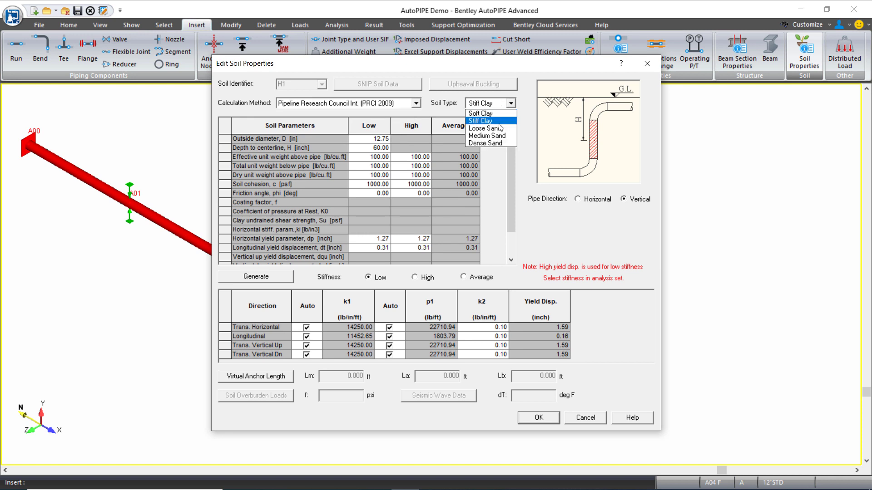
click(499, 136)
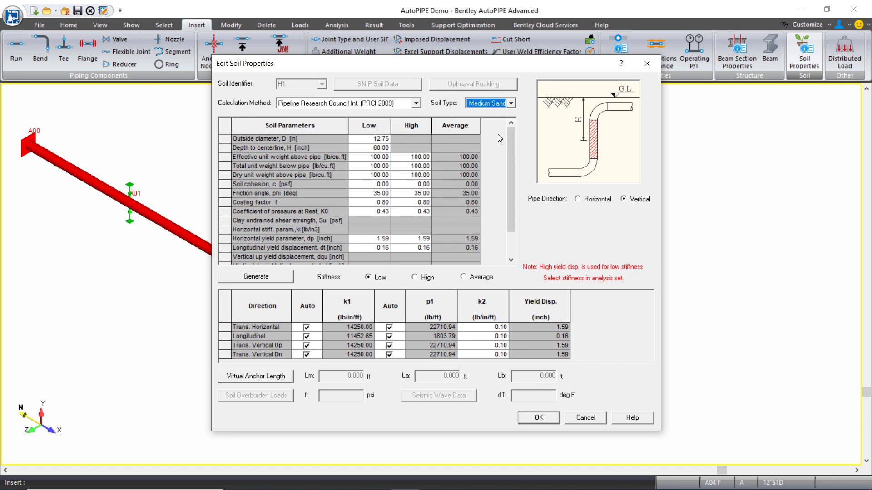
click(578, 199)
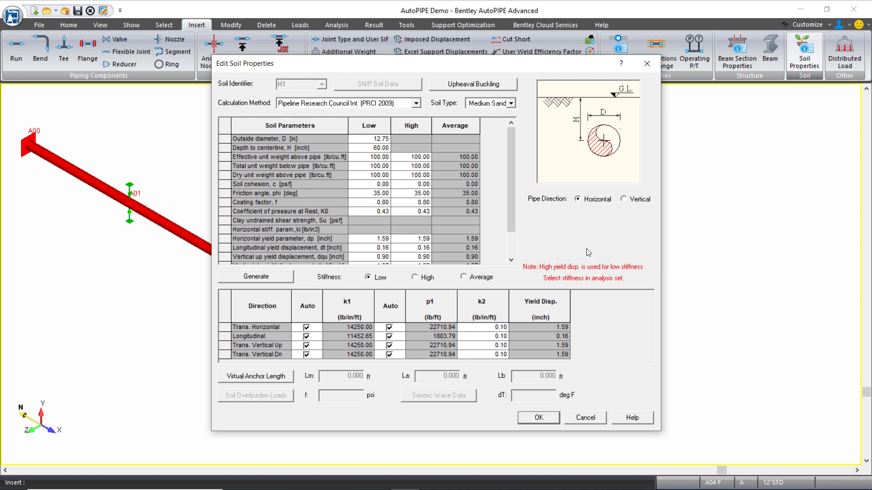
double_click(382, 150)
- Enter 360 in depth to centerline, generate H1's springs and acknowledge the H/D warning
text(360)
key(Tab)
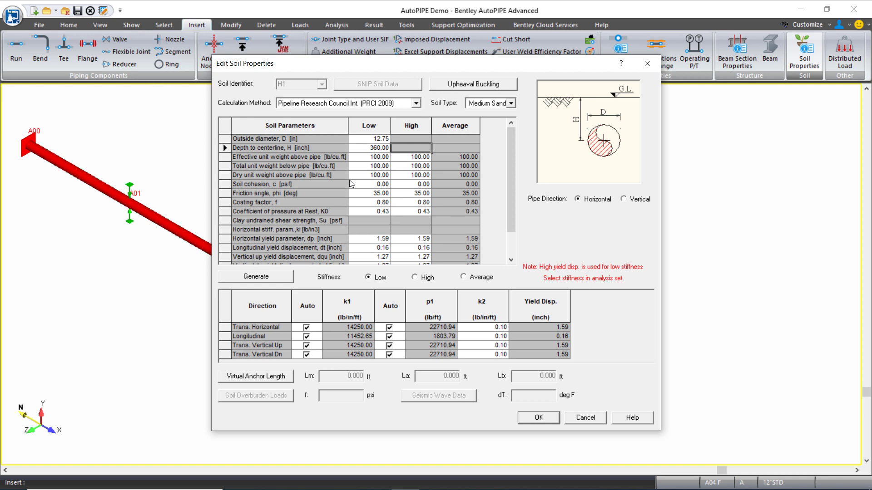
click(289, 276)
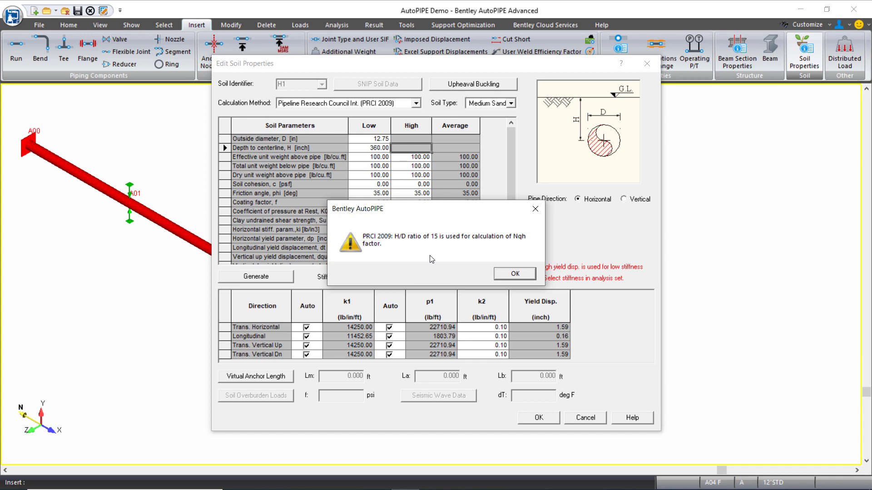
click(523, 277)
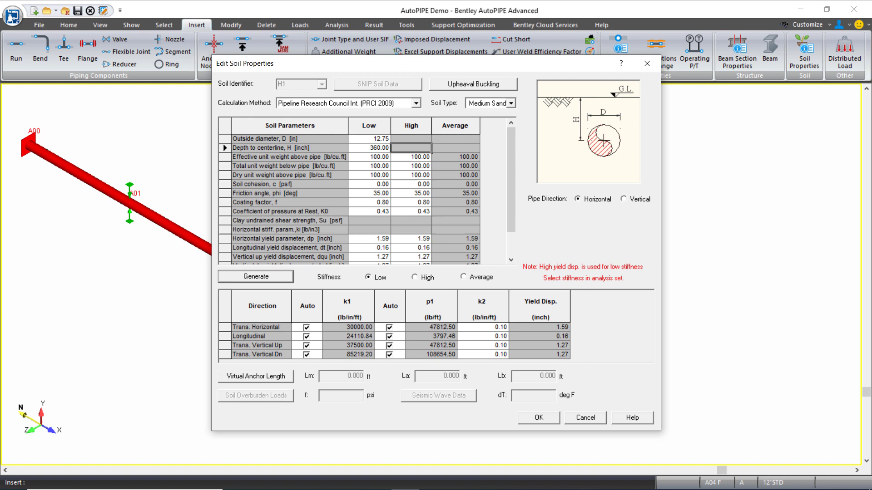
- Accept the H1 soil properties, close the soil assignment and reframe the model view
click(548, 422)
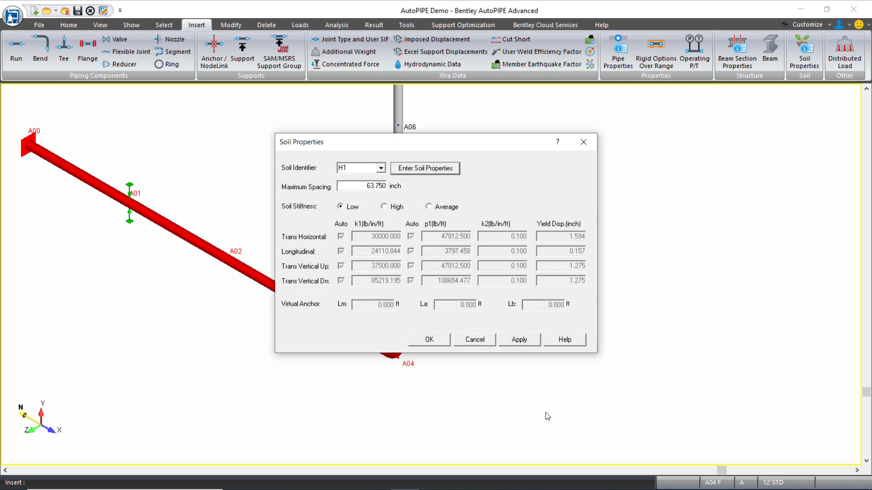
click(429, 340)
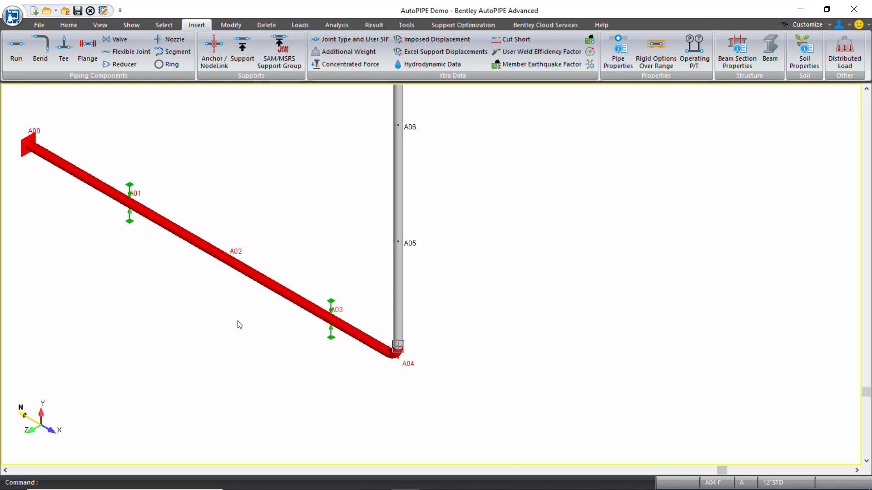
drag(288, 155, 414, 298)
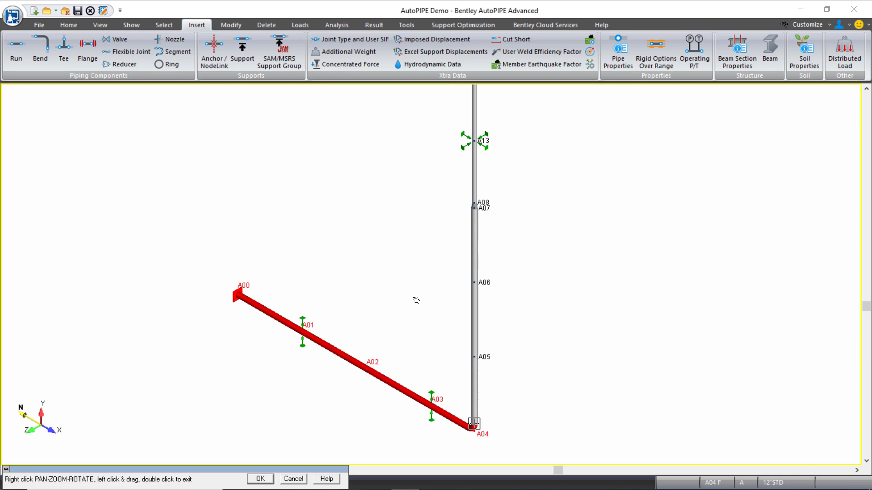
double_click(411, 295)
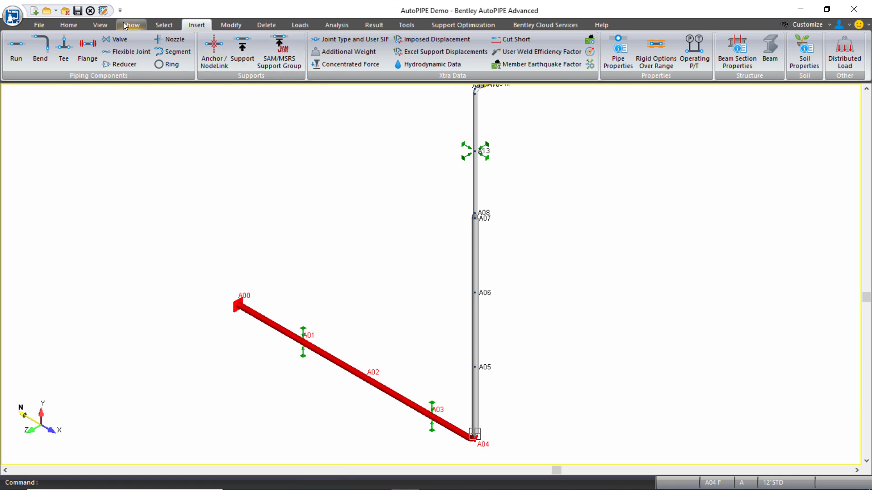
- Clear the selection, colour the pipes by soil ID to confirm H1 and V1, then clear the plot
click(100, 25)
click(154, 26)
click(45, 57)
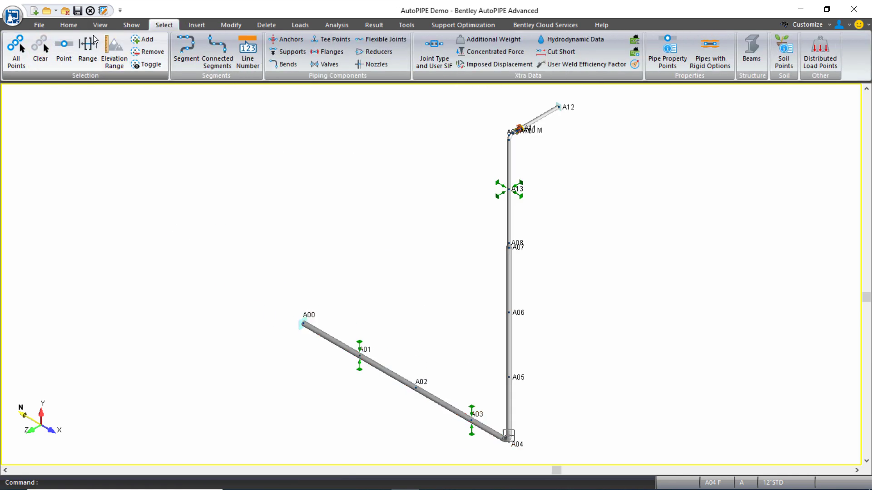
click(132, 25)
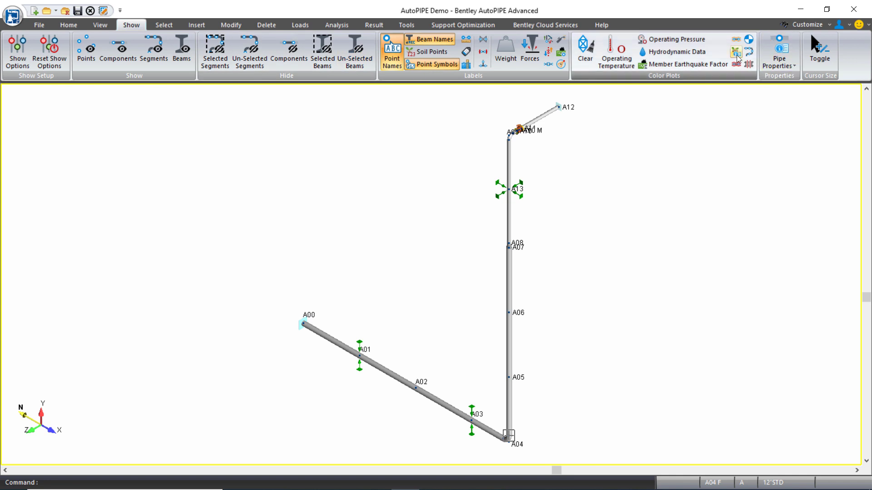
click(426, 51)
click(411, 253)
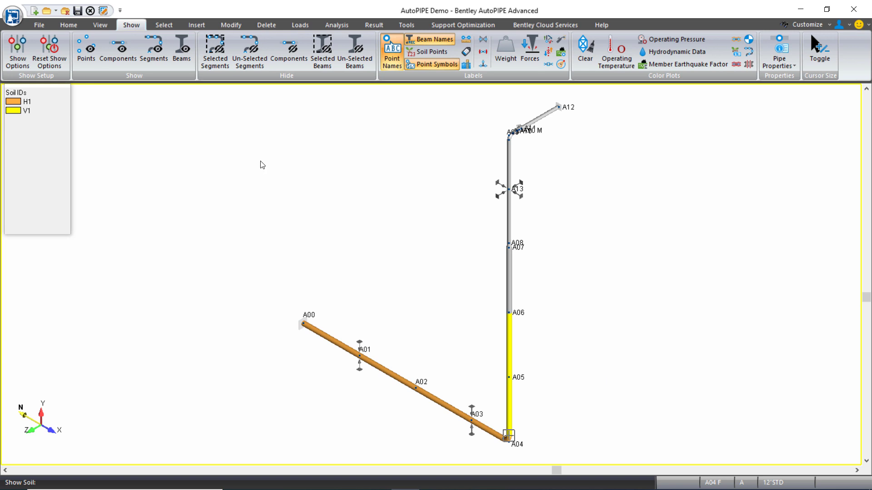
click(584, 60)
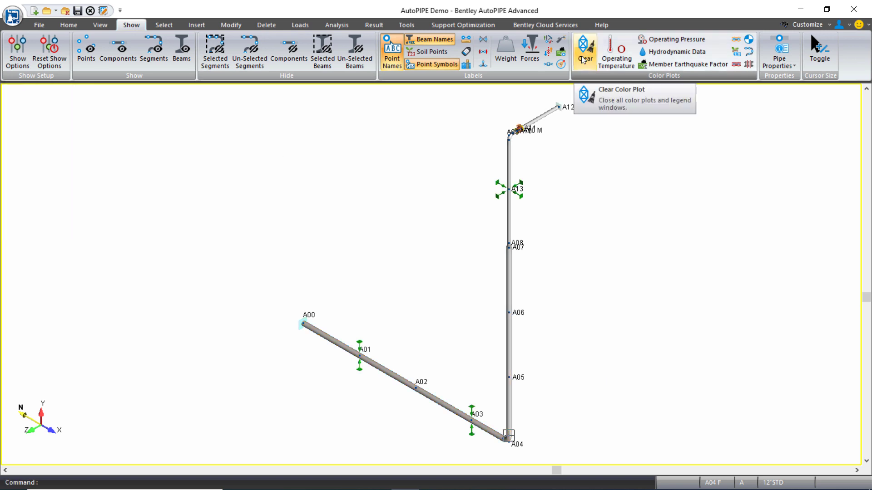
- Duplicate static analysis set 1 as set 2 with High soil stiffness, leaving set 1 at Low
click(337, 25)
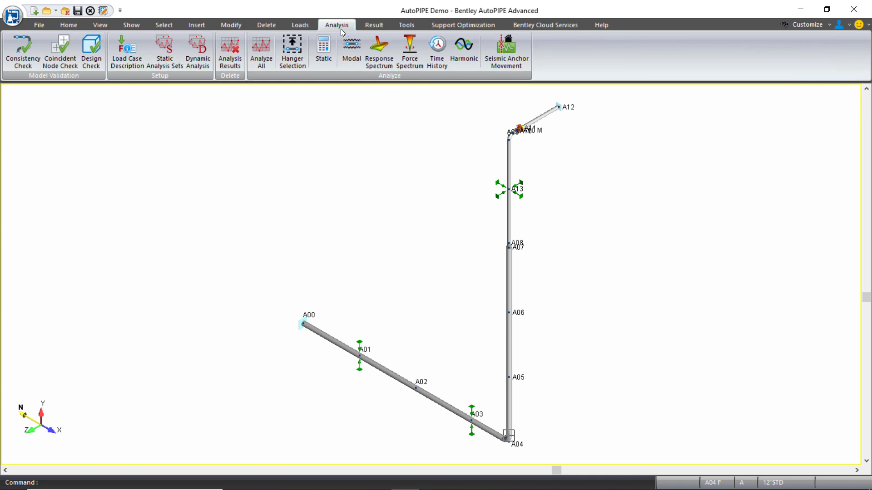
click(165, 62)
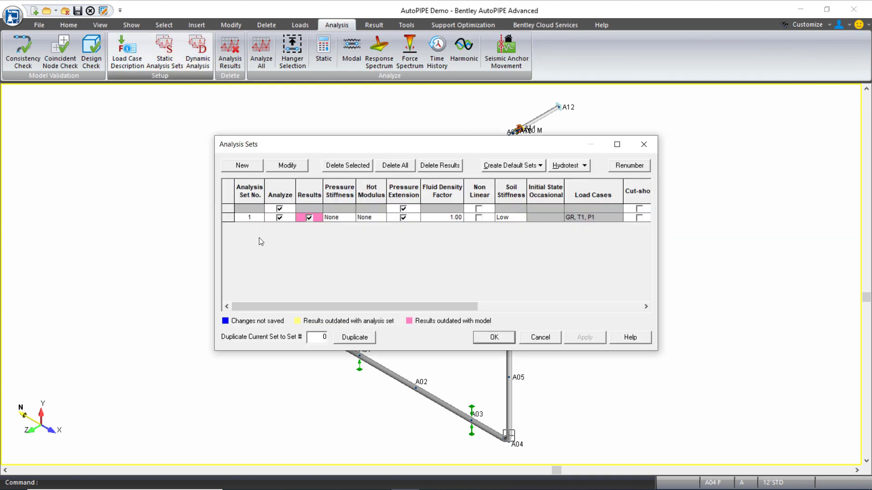
click(505, 190)
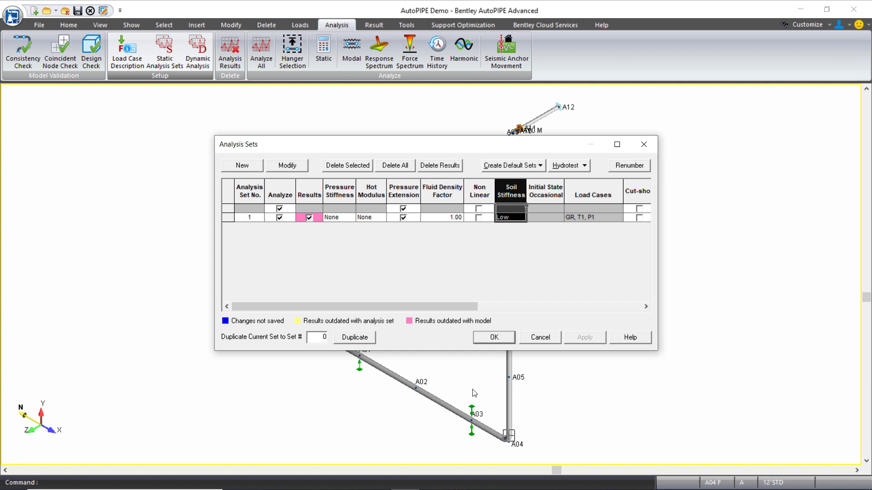
click(521, 217)
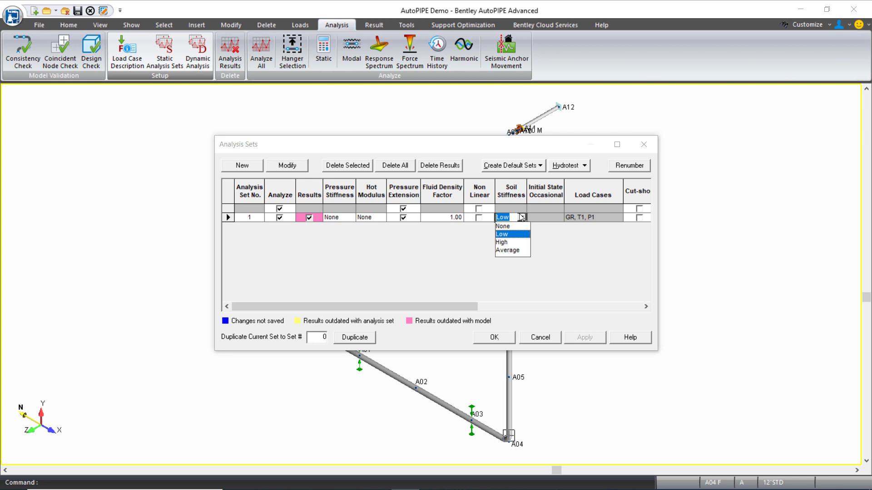
click(522, 217)
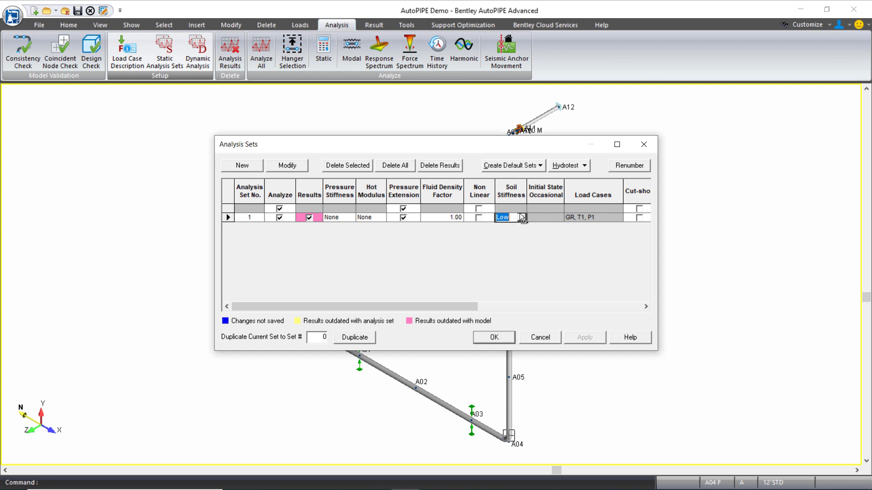
click(247, 216)
click(354, 337)
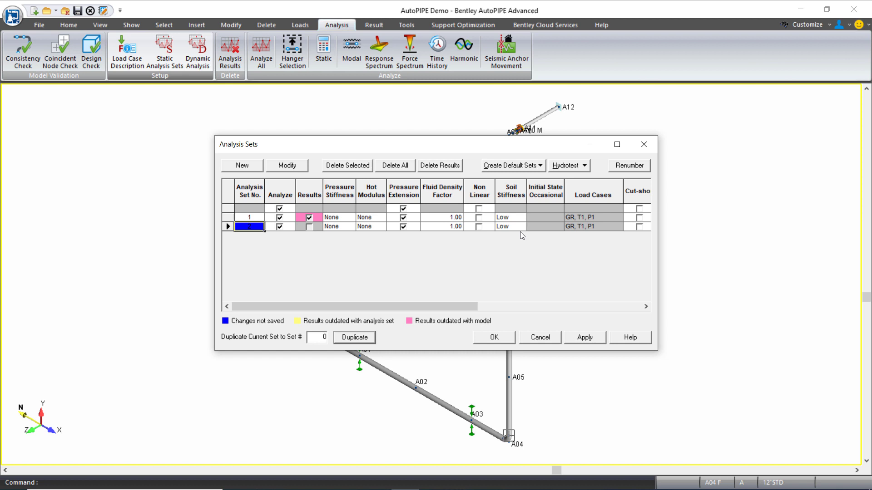
click(511, 226)
click(522, 226)
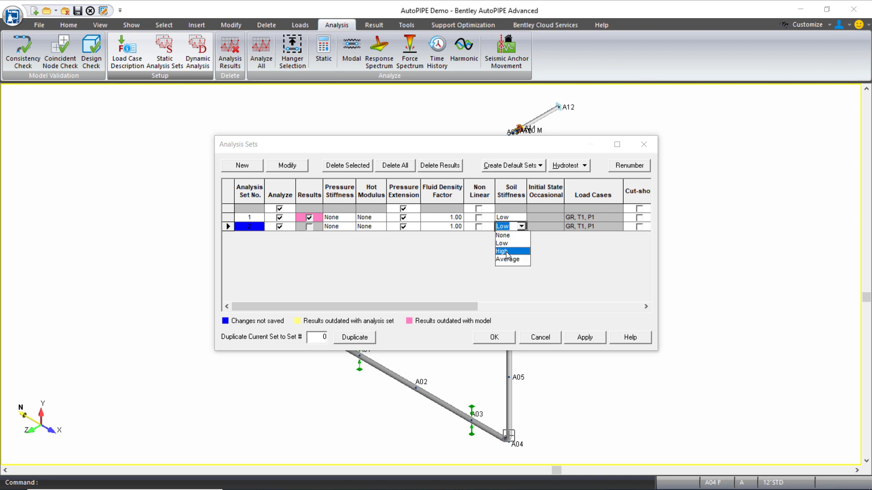
click(507, 252)
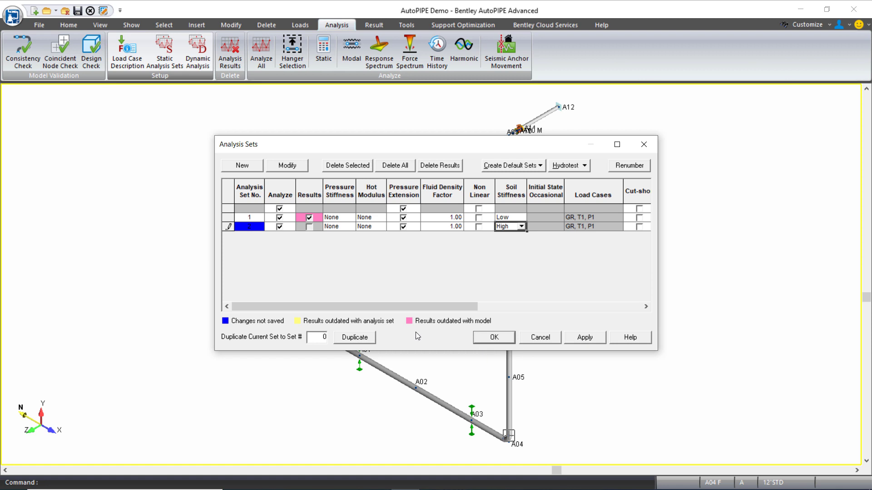
- Save the analysis sets, skip immediate analysis, then run Analyze All with only Static checked
click(488, 339)
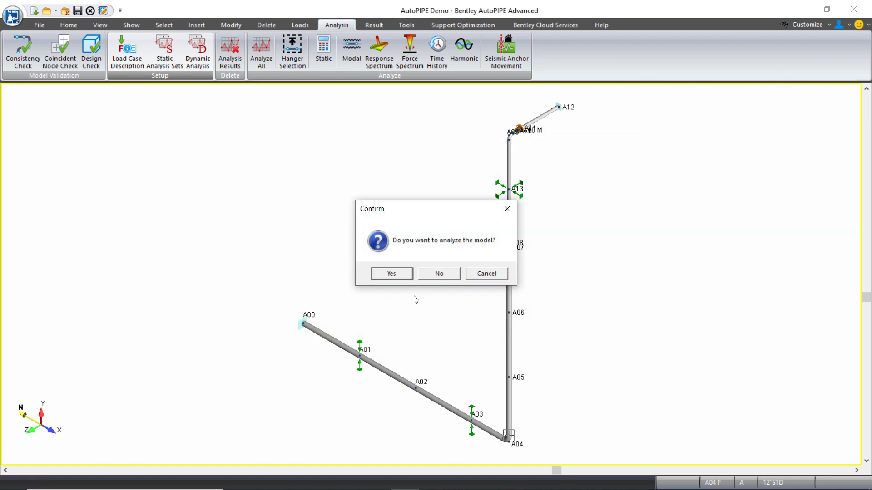
click(437, 274)
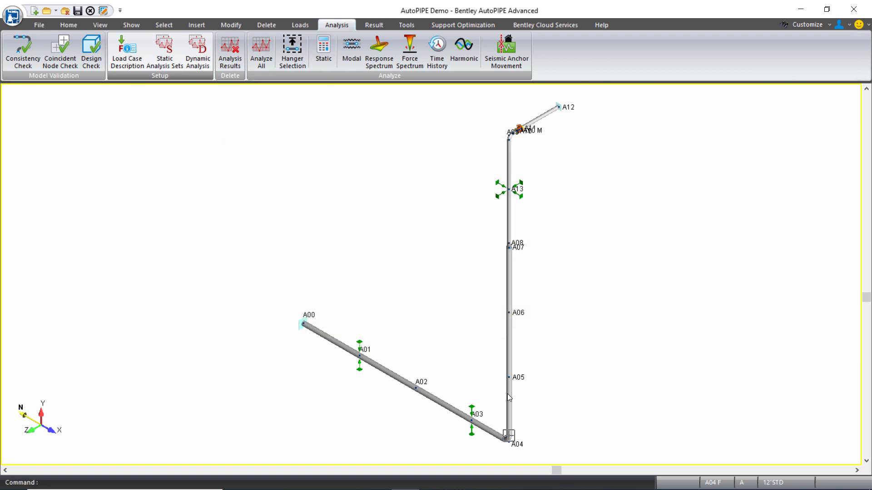
click(271, 63)
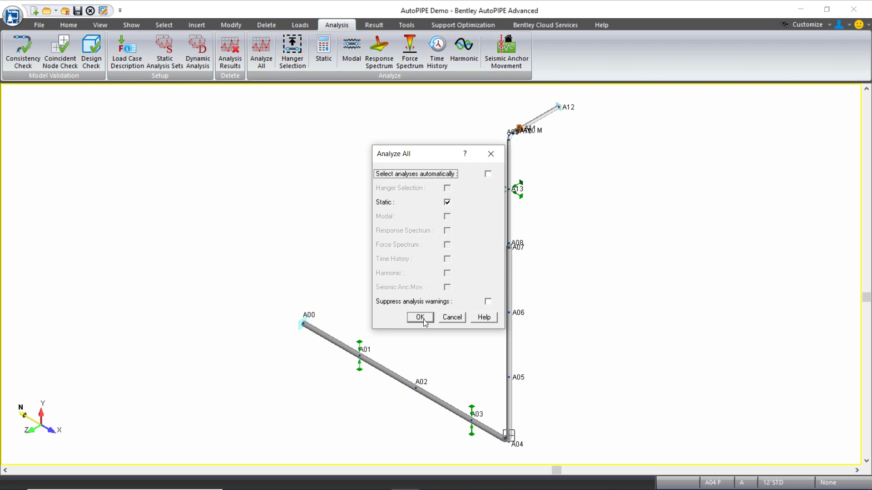
click(424, 321)
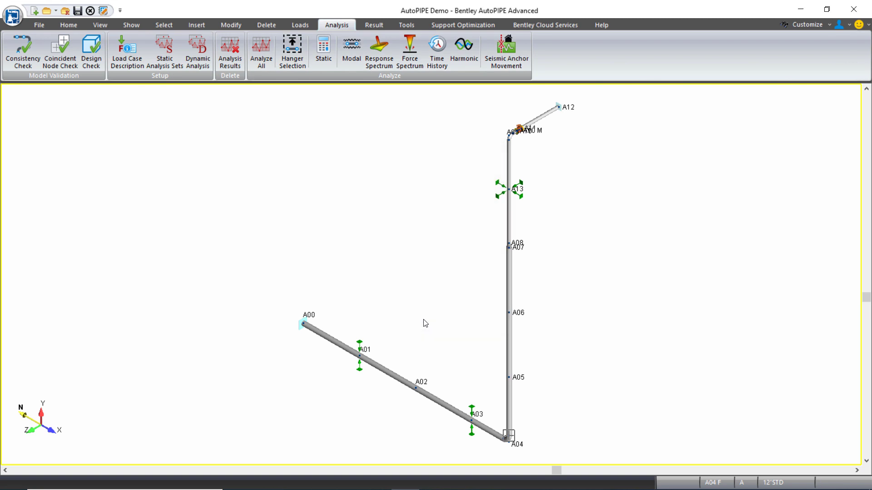
click(373, 25)
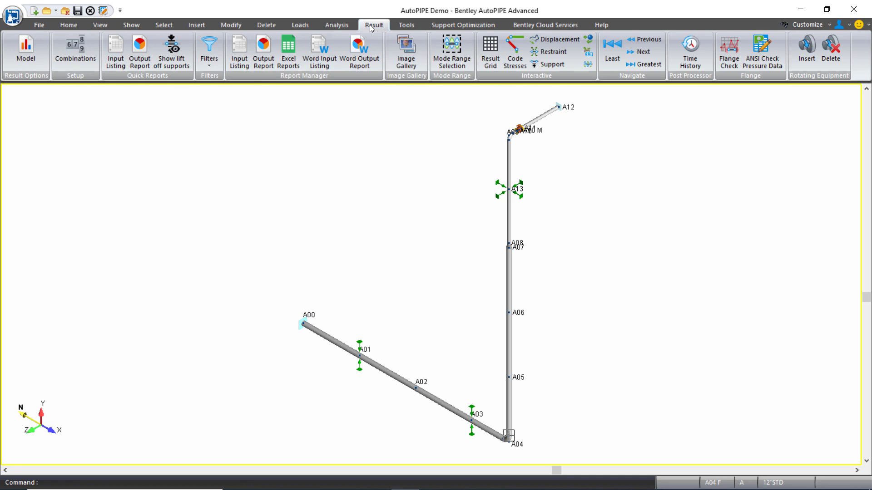
click(514, 51)
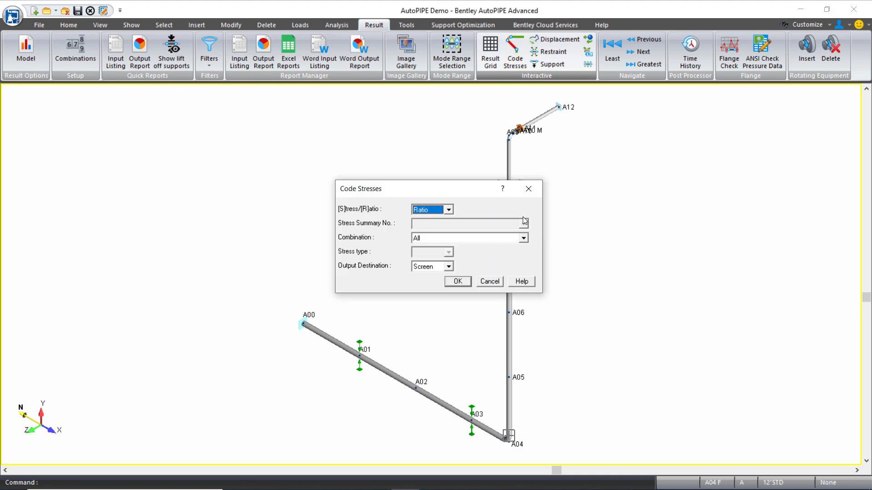
click(457, 282)
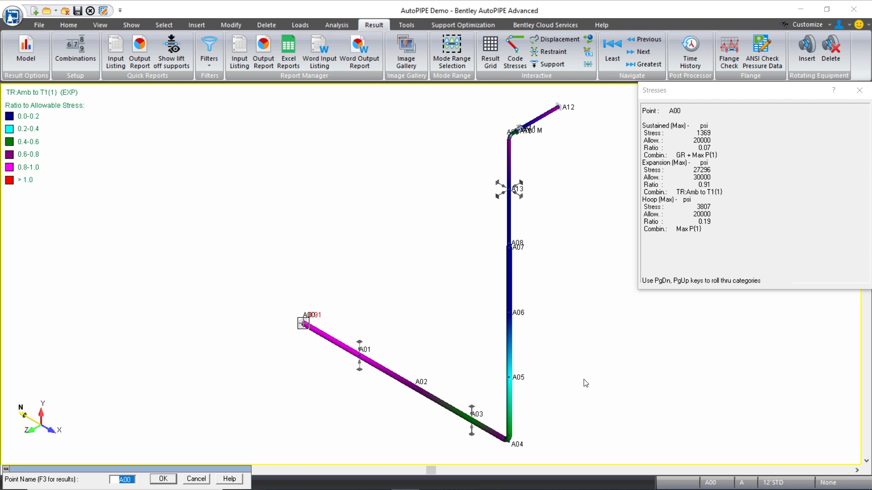
key(Escape)
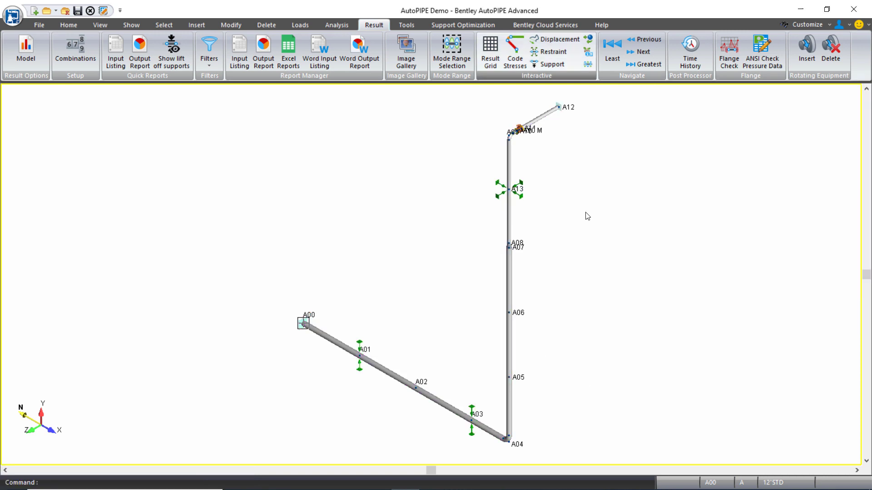
click(589, 52)
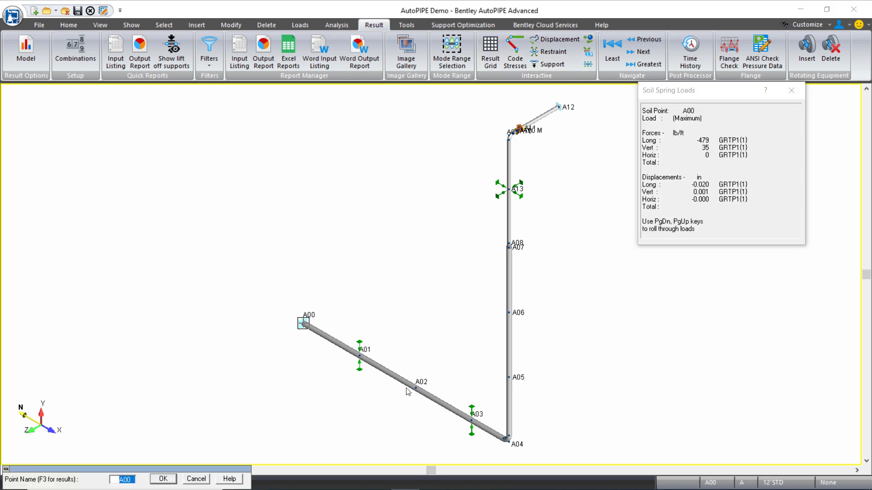
scroll(406, 388, up, 2)
scroll(405, 387, up, 2)
middle_drag(412, 331, 356, 273)
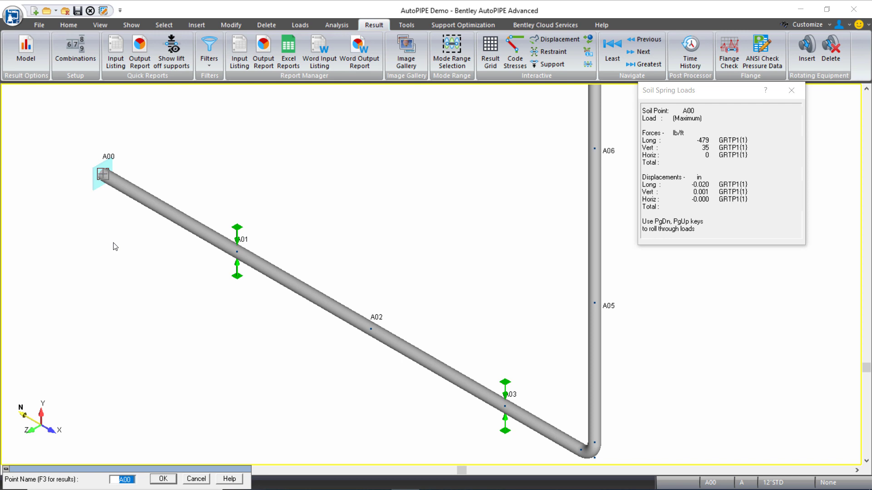
key(Right)
key(Right)
key(Left)
mouse_move(709, 115)
mouse_down()
mouse_move(742, 104)
mouse_move(736, 99)
mouse_up()
key(Escape)
scroll(359, 269, down, 4)
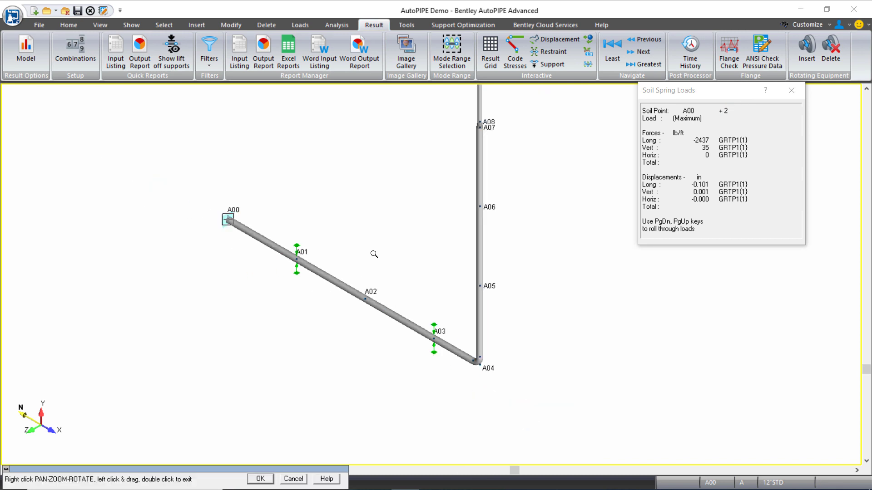
drag(414, 193, 440, 274)
double_click(441, 274)
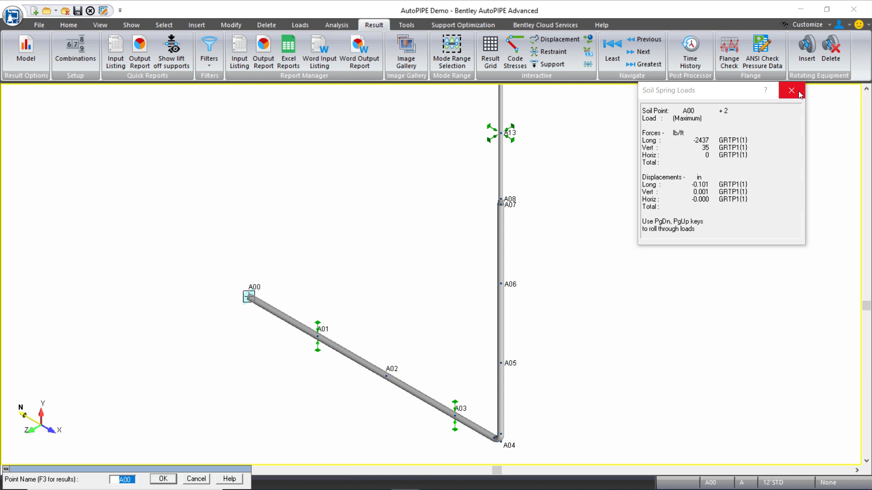
click(791, 89)
scroll(375, 141, down, 2)
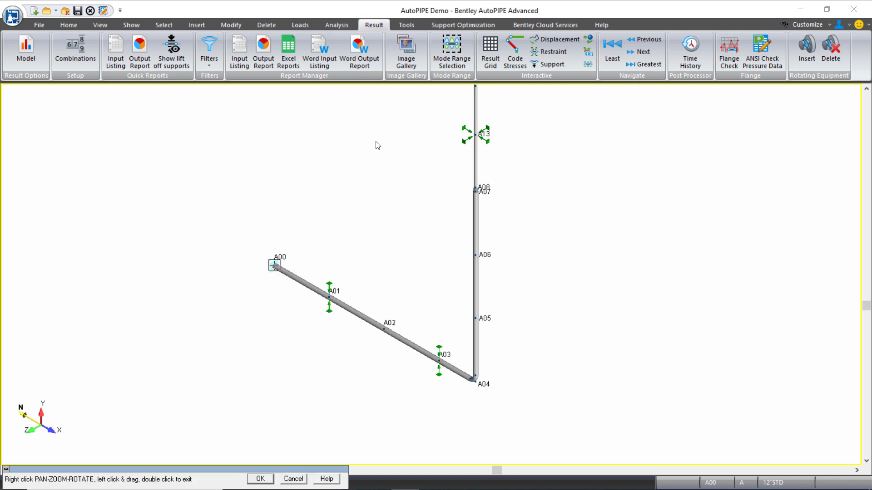
drag(375, 141, 364, 187)
double_click(364, 187)
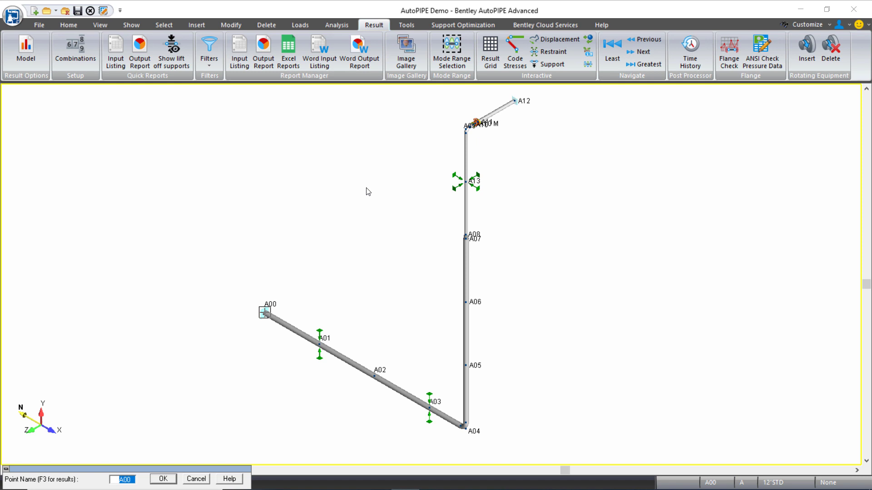
- Open Review Component Data and bring up the soil ID and per-segment soil spacing tables
click(104, 10)
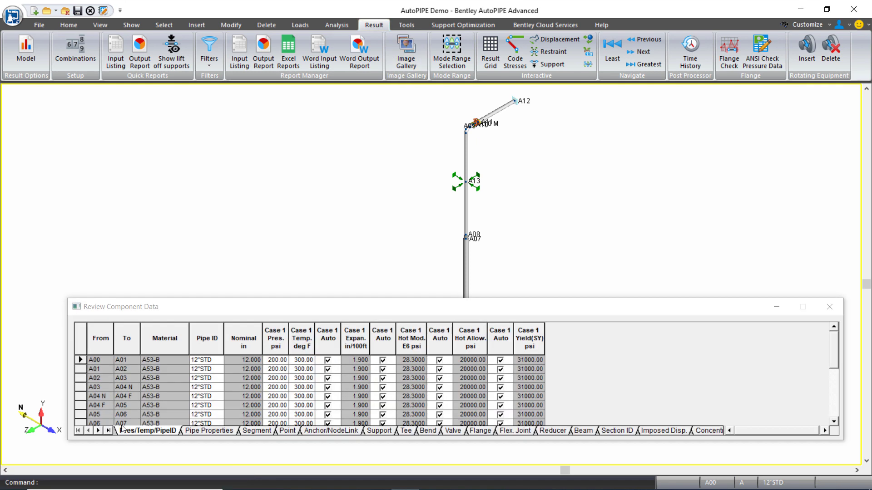
click(97, 423)
click(99, 431)
click(98, 430)
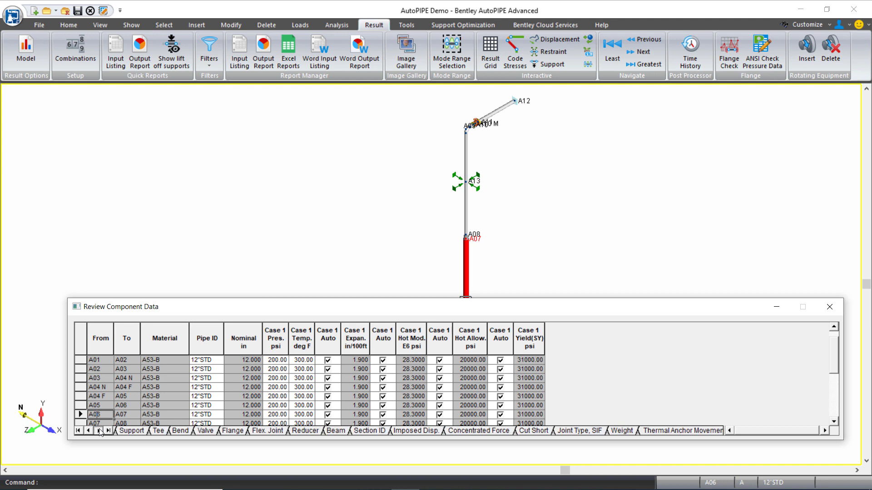
click(99, 431)
click(692, 430)
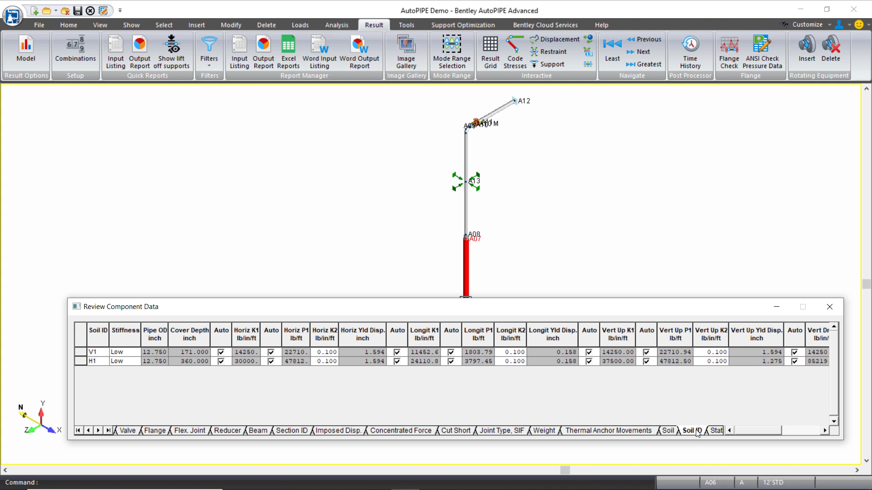
click(675, 432)
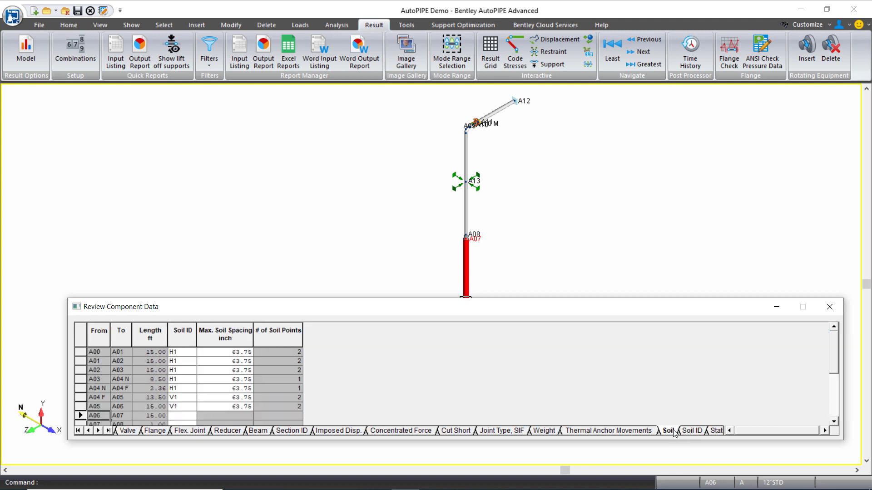
- Enlarge the data window, select the Max. Soil Spacing column, then restore the window size
drag(373, 299, 379, 262)
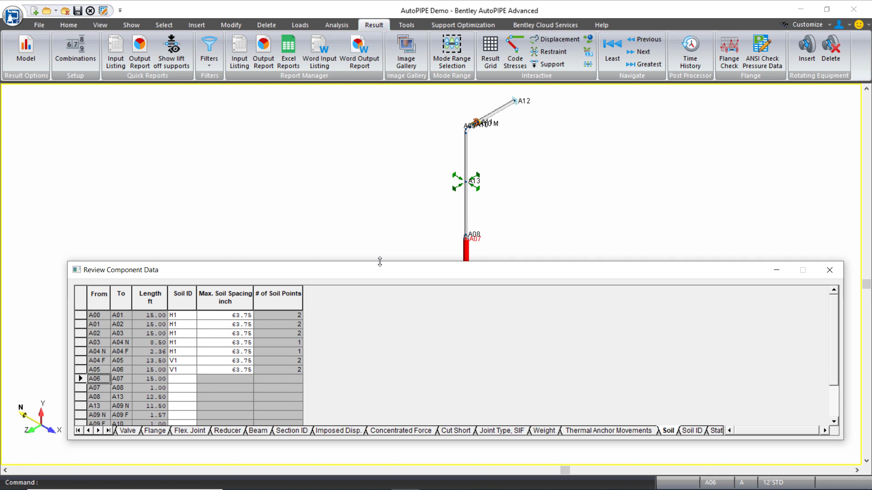
drag(410, 439, 404, 462)
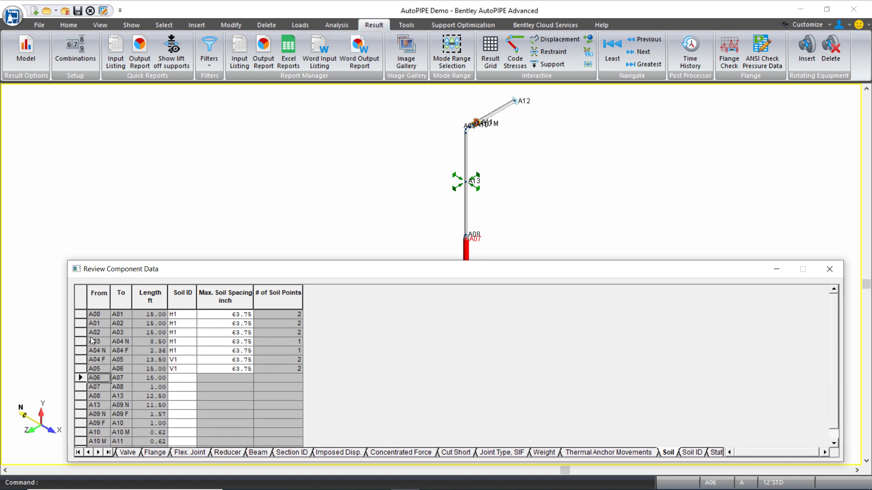
click(225, 296)
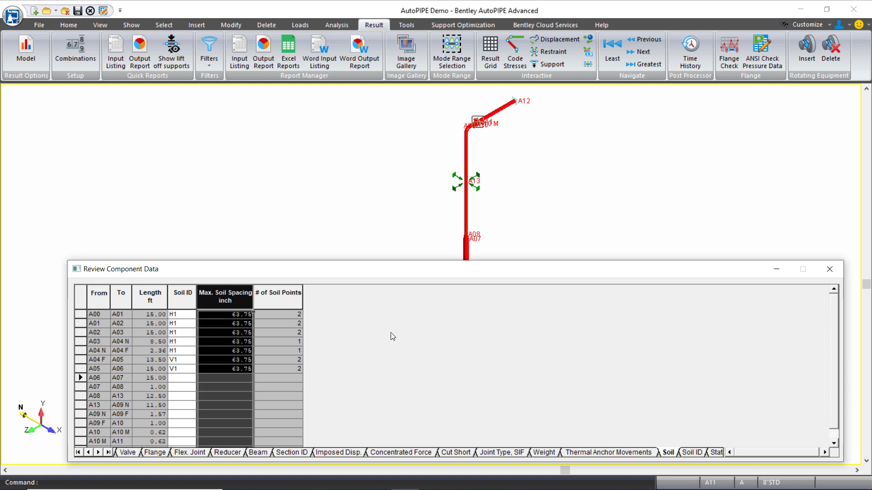
drag(594, 261, 593, 301)
click(245, 354)
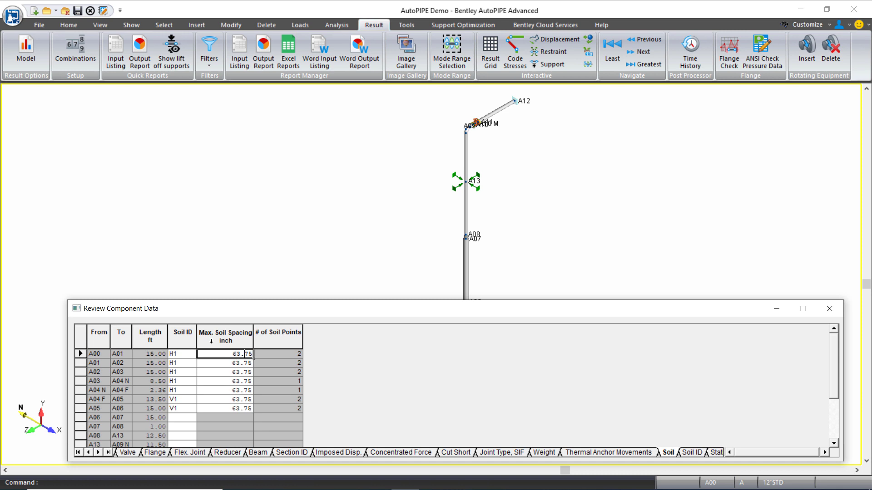
- Check the actual outside diameter of the 12"STD pipe size in the pipe properties
click(207, 452)
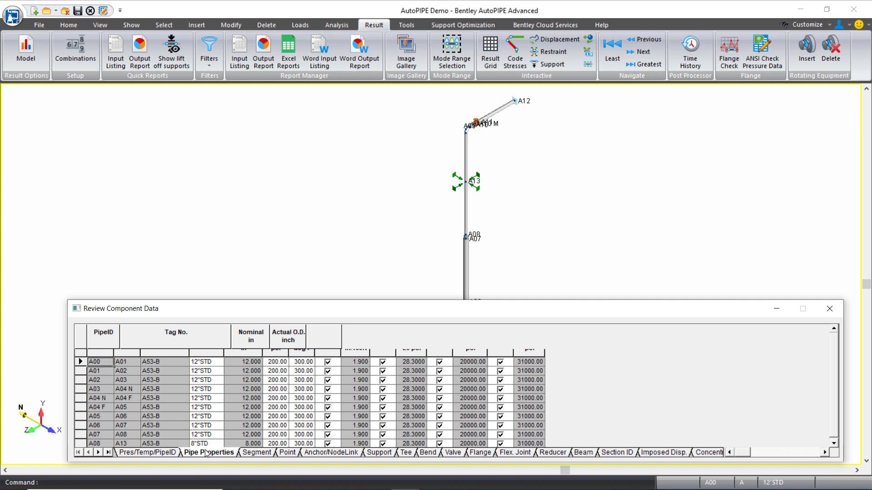
click(80, 353)
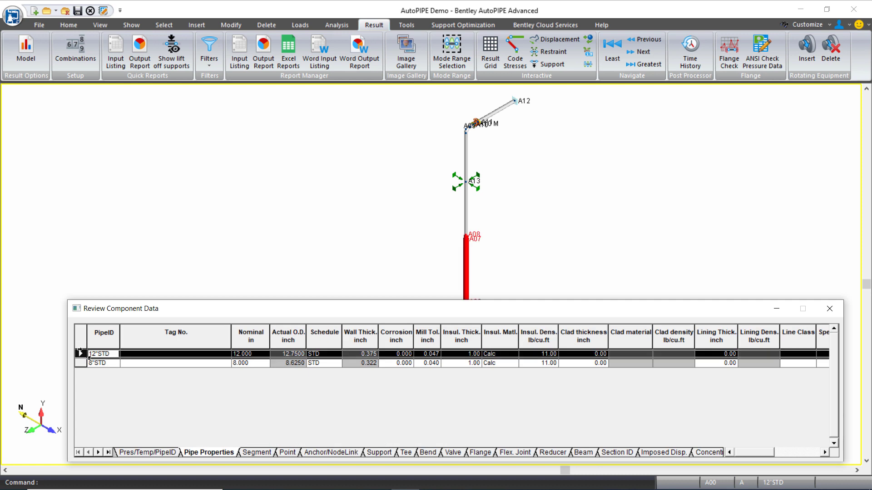
click(288, 336)
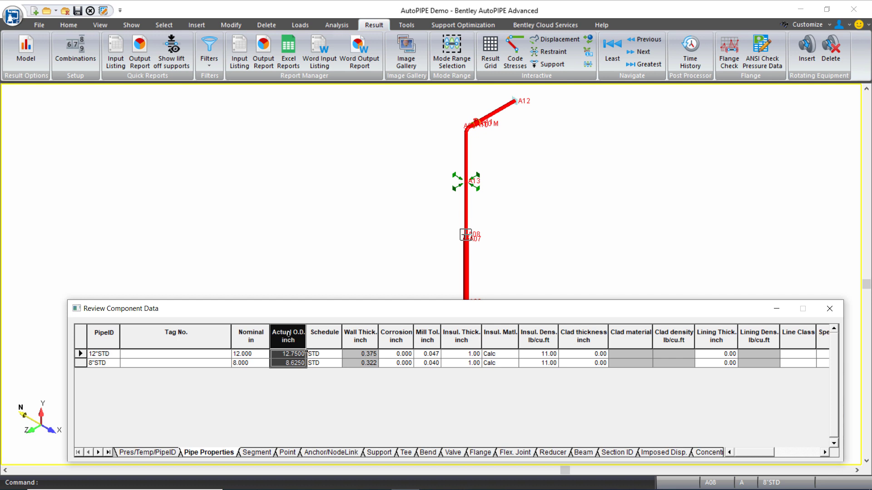
- Return to the Soil sheet showing H1/V1 soil IDs and 63.75 in spacing
click(98, 453)
click(98, 453)
click(98, 453)
click(98, 453)
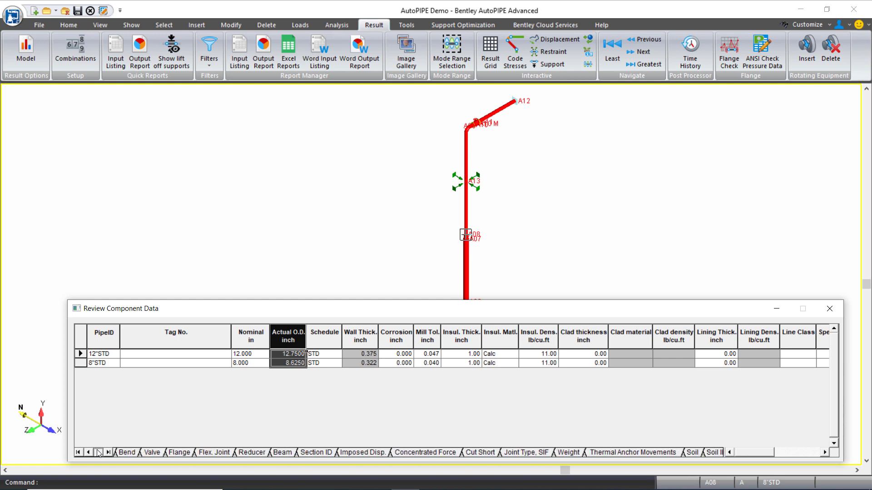
click(98, 452)
click(98, 452)
click(642, 453)
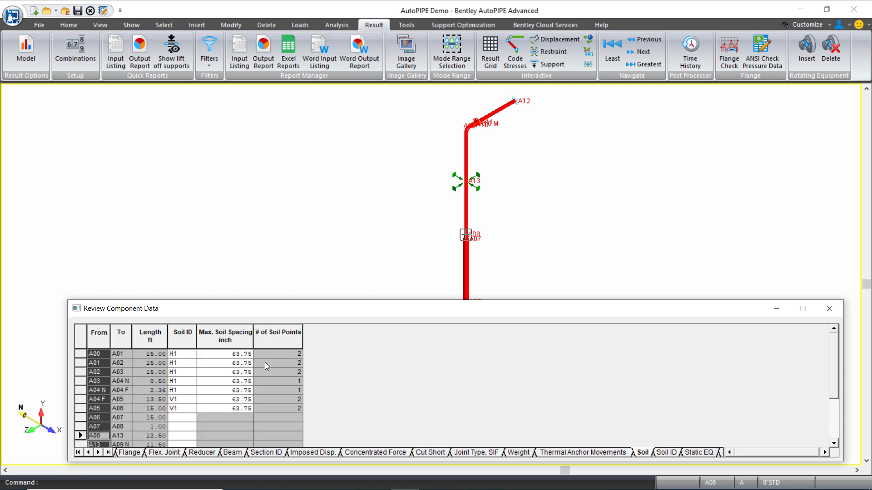
- Select the Max. Soil Spacing column and pan the model to view the buried legs
click(251, 345)
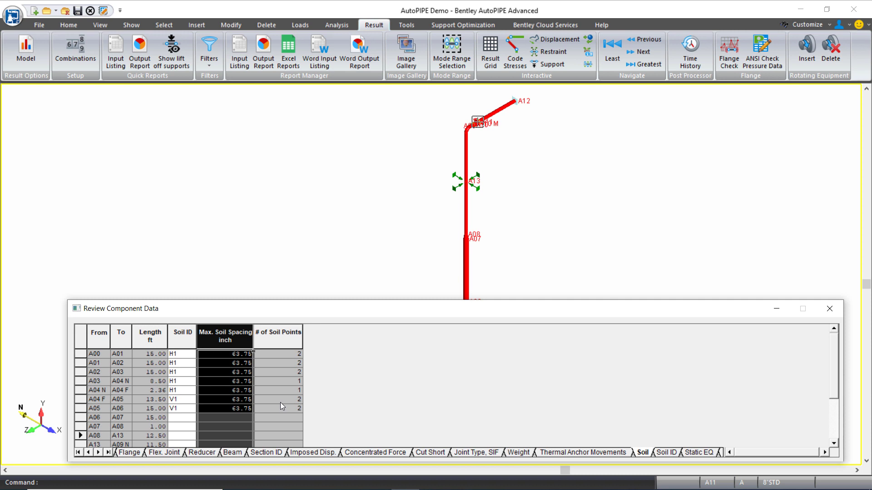
scroll(474, 180, down, 2)
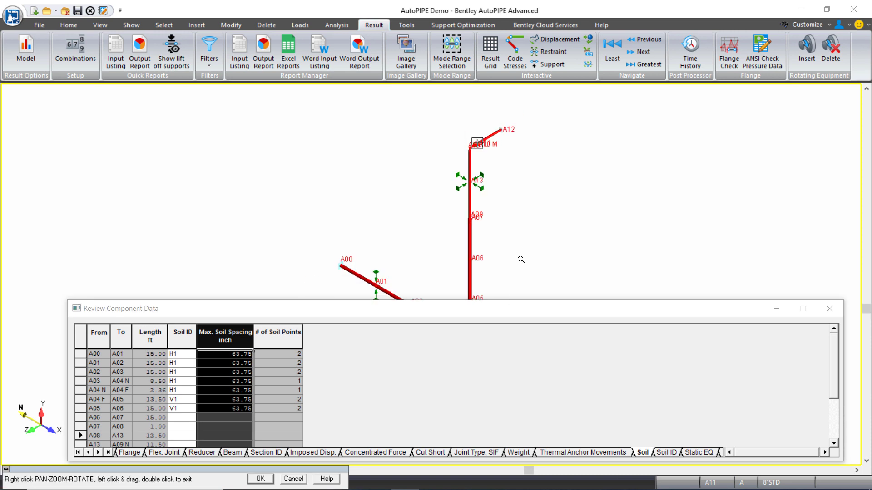
drag(521, 260, 507, 230)
double_click(507, 230)
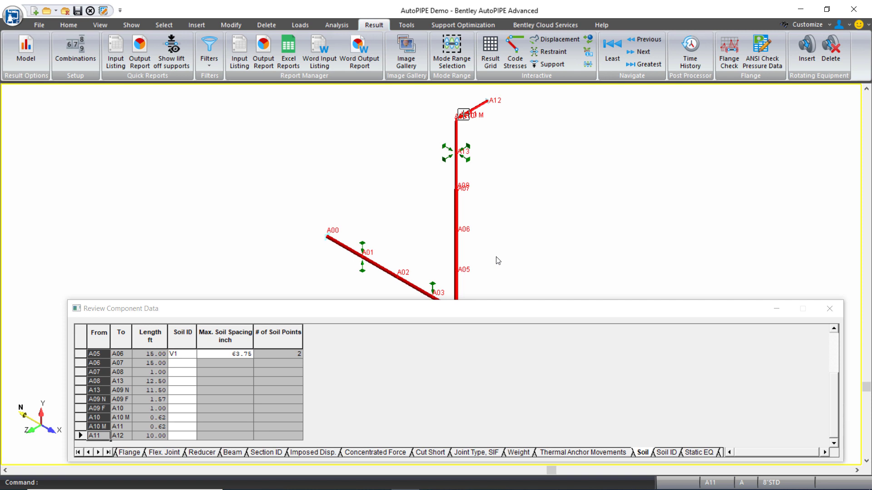
- Set A00 soil spacing to 19.125, fill it down through A05–A06, and close the grid
click(235, 386)
click(239, 357)
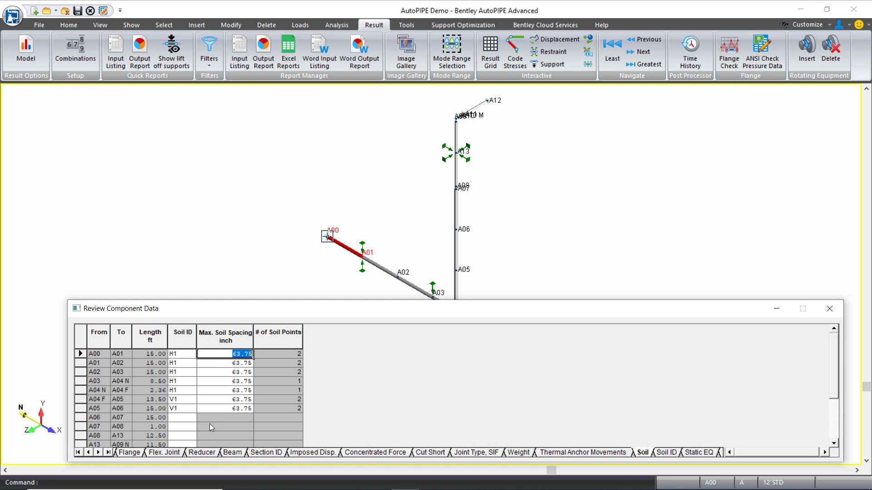
text(19.125)
key(Tab)
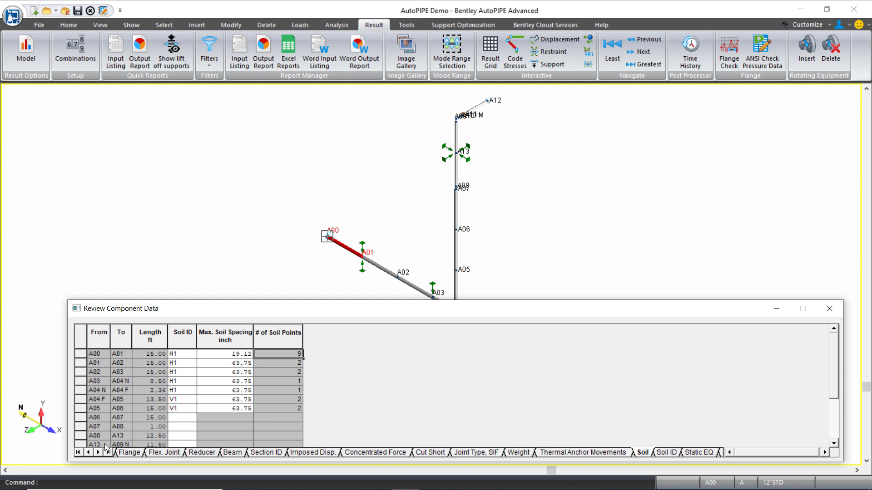
click(241, 363)
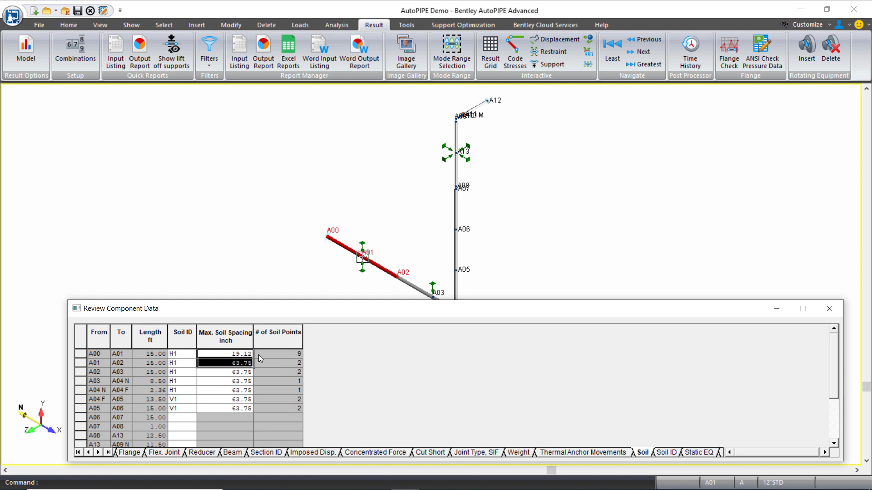
click(260, 358)
click(250, 355)
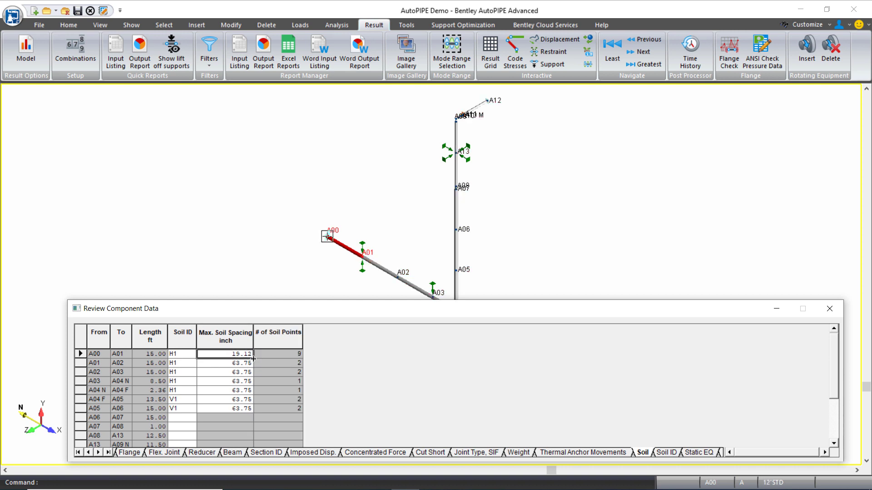
drag(253, 359, 253, 411)
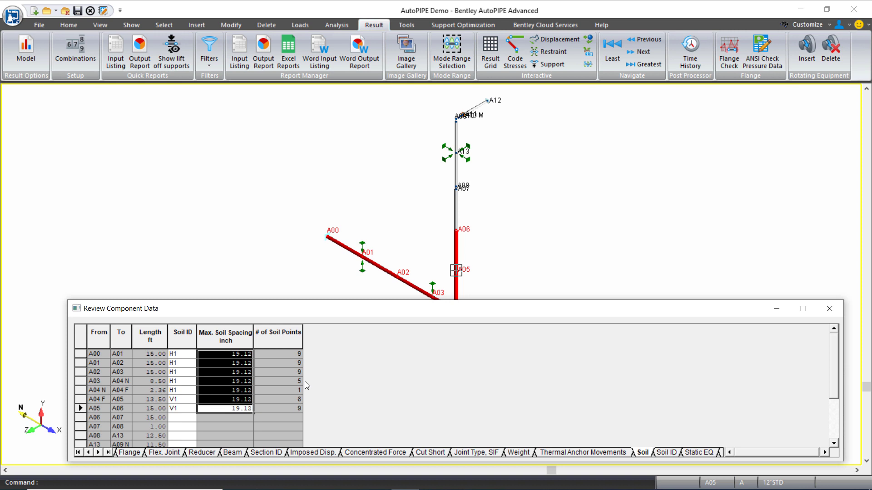
click(828, 309)
double_click(529, 249)
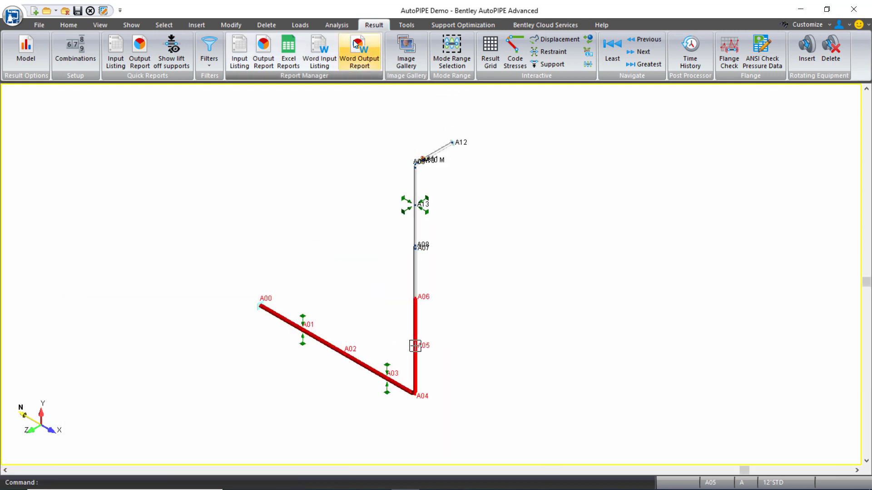
- Rerun the static analysis without reviewing the consistency warnings
click(345, 26)
click(323, 45)
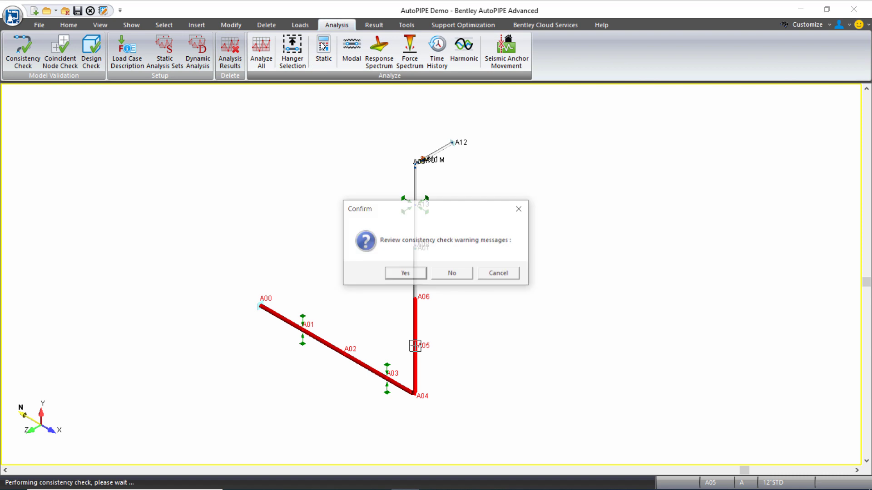
click(445, 278)
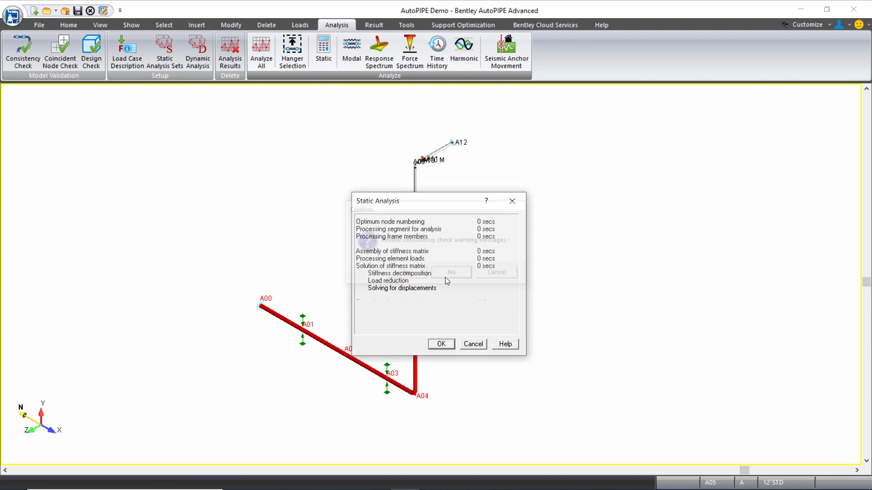
- Display code stress ratios on the model for all combinations
click(381, 27)
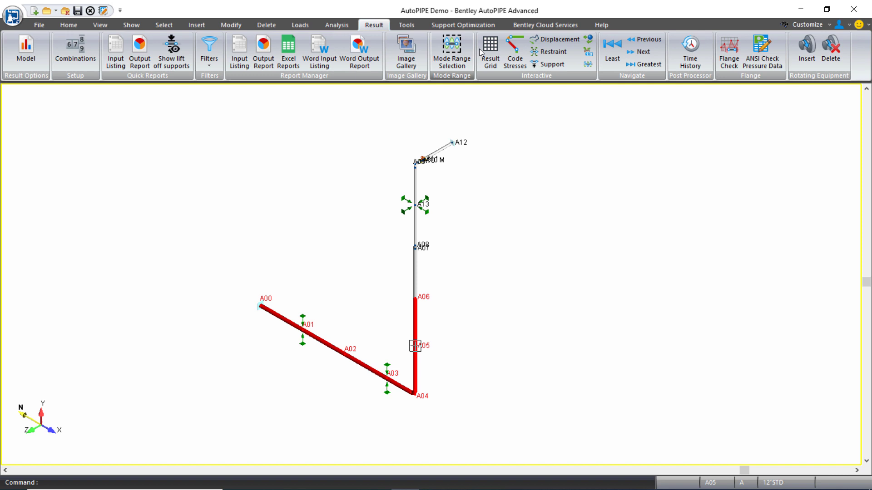
click(515, 48)
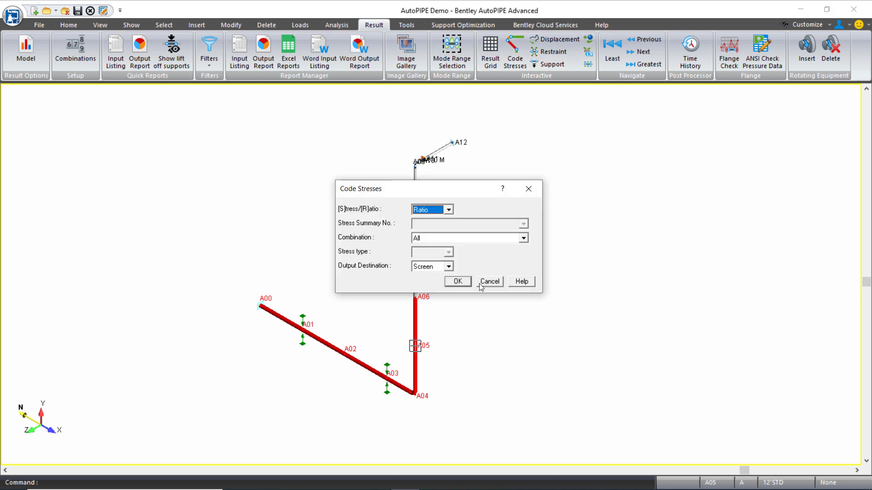
click(459, 282)
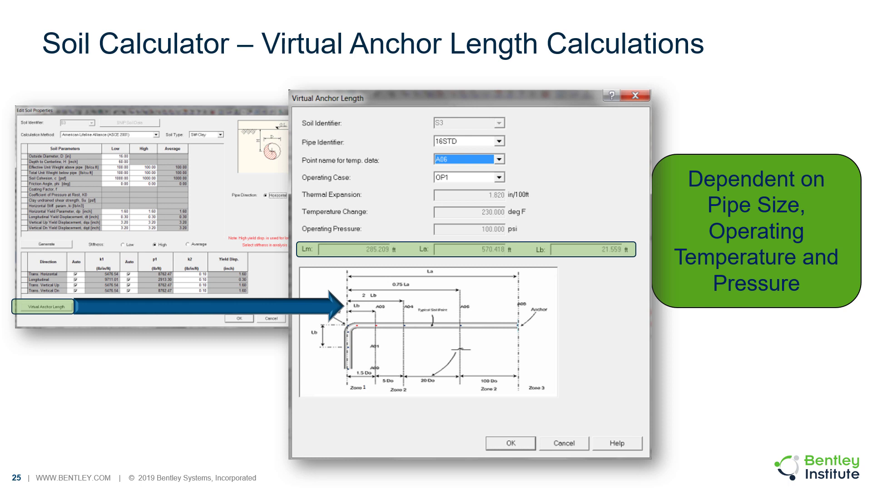
- Advance the slide show to slide 26, Soil Calculator – Maximum Soil Spacing
key(Right)
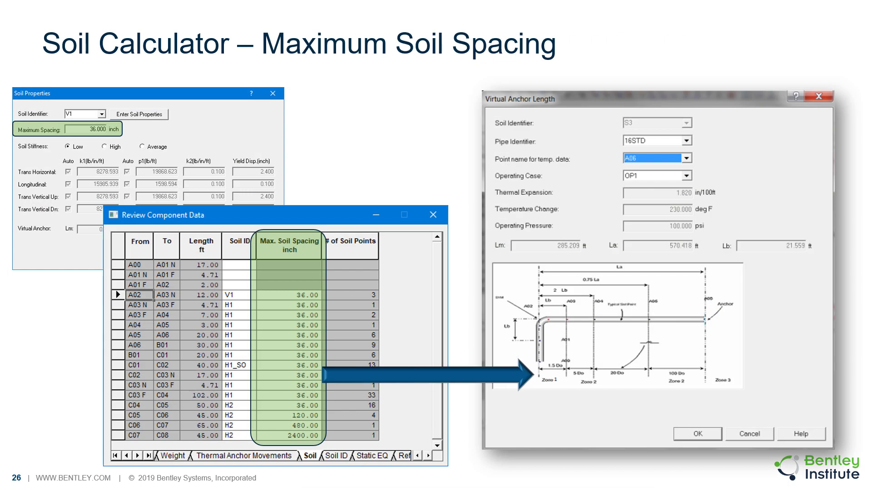